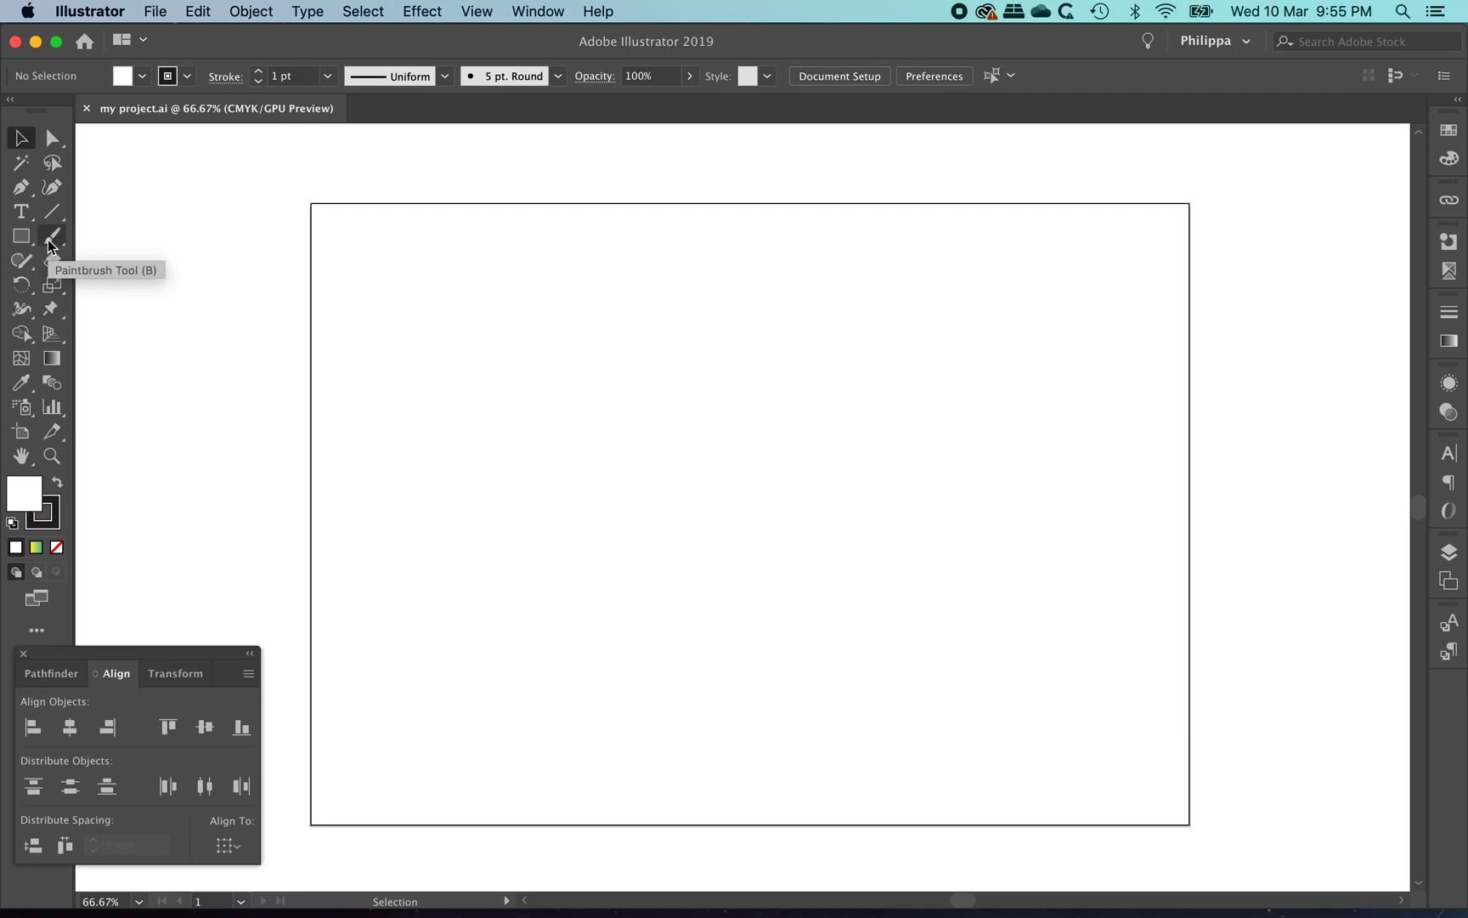
Draw several black freehand Paintbrush strokes, wavy and straight, across the artboard.
left_click_drag(48, 246, 123, 234)
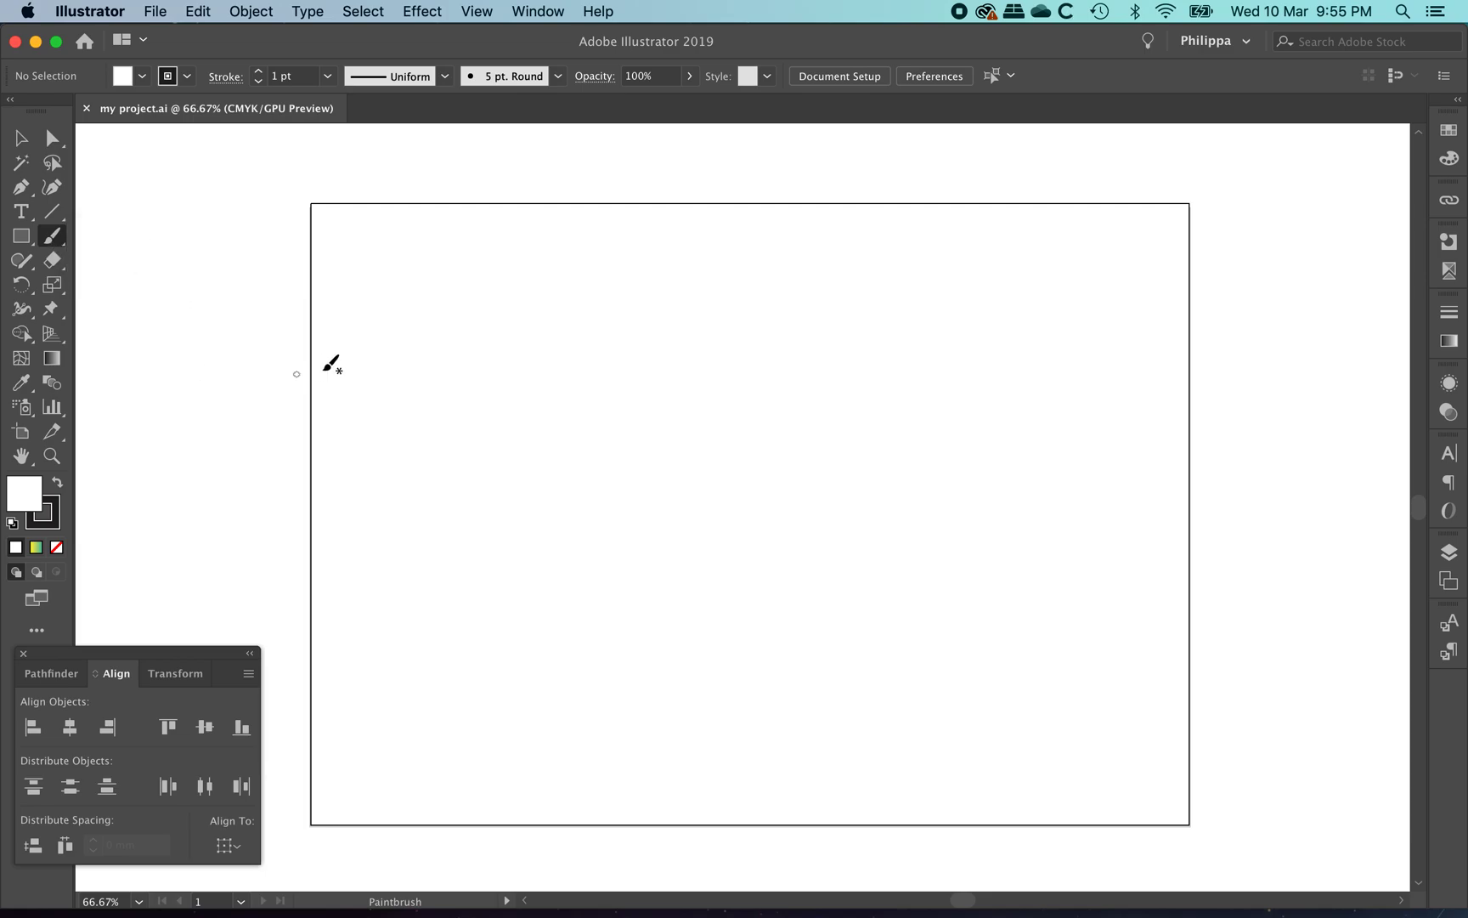
mouse_move(406, 309)
left_mouse_down()
mouse_move(579, 347)
mouse_move(722, 337)
left_mouse_up()
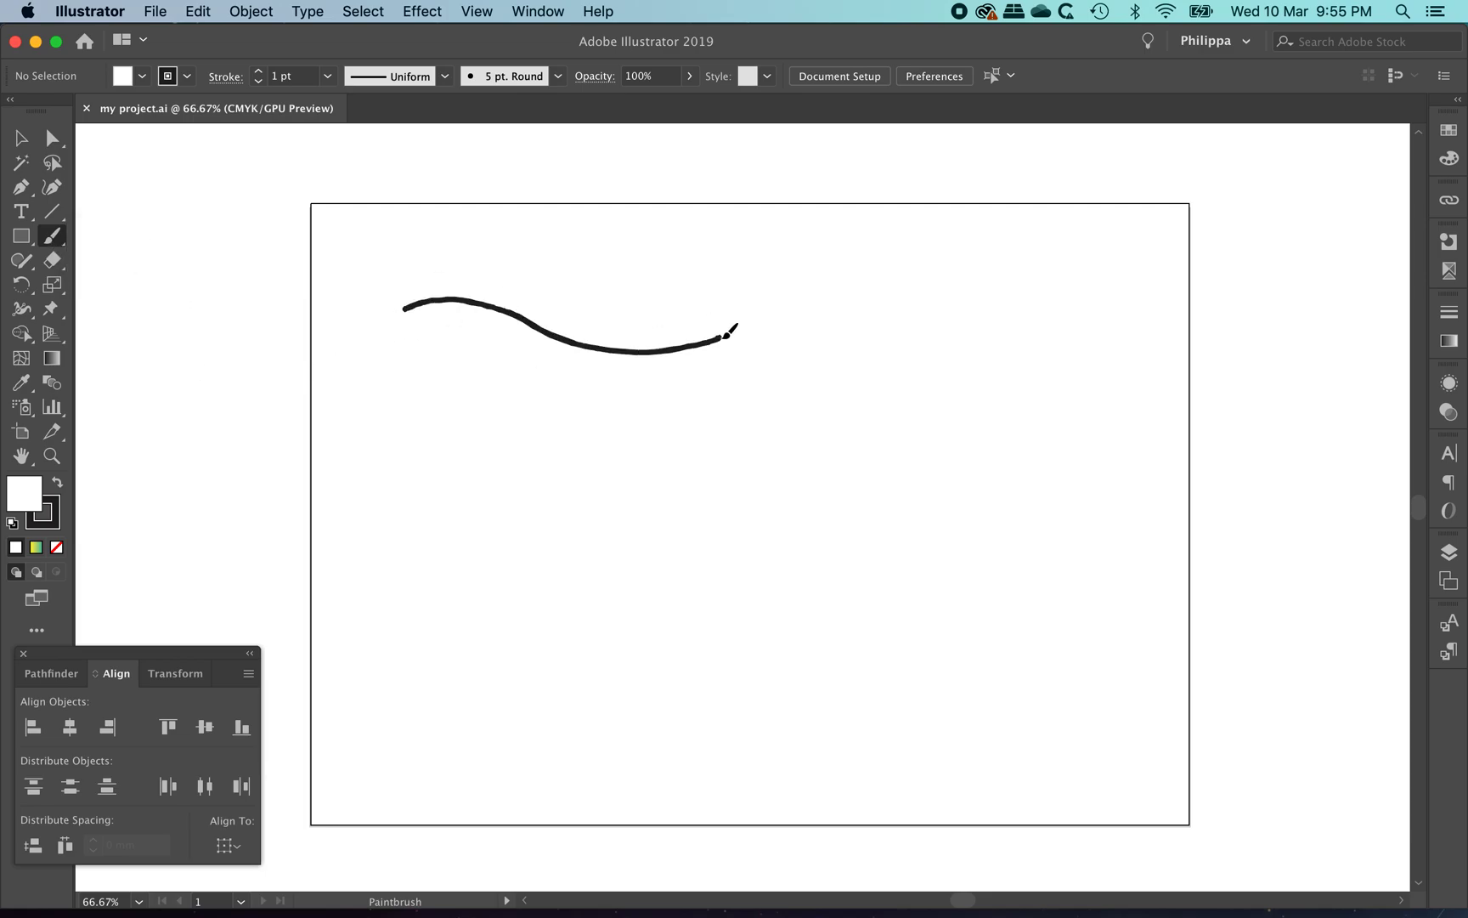
mouse_move(466, 409)
left_mouse_down()
mouse_move(663, 308)
mouse_move(700, 314)
left_mouse_up()
mouse_move(607, 392)
left_mouse_down()
mouse_move(741, 376)
mouse_move(950, 402)
mouse_move(971, 348)
left_mouse_up()
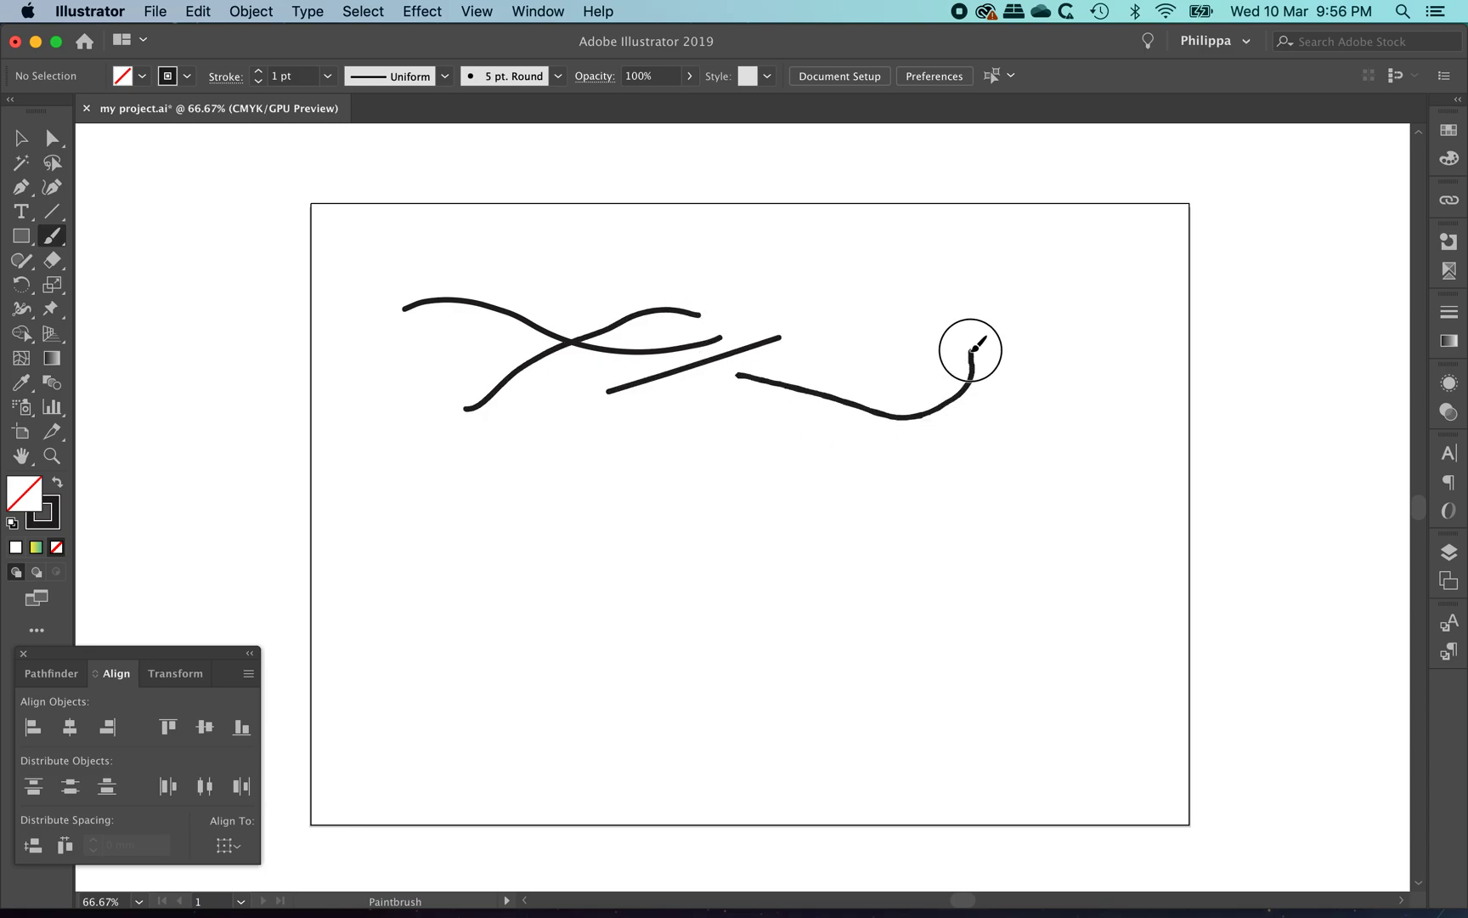
mouse_move(369, 409)
left_mouse_down()
mouse_move(506, 372)
mouse_move(603, 407)
left_mouse_up()
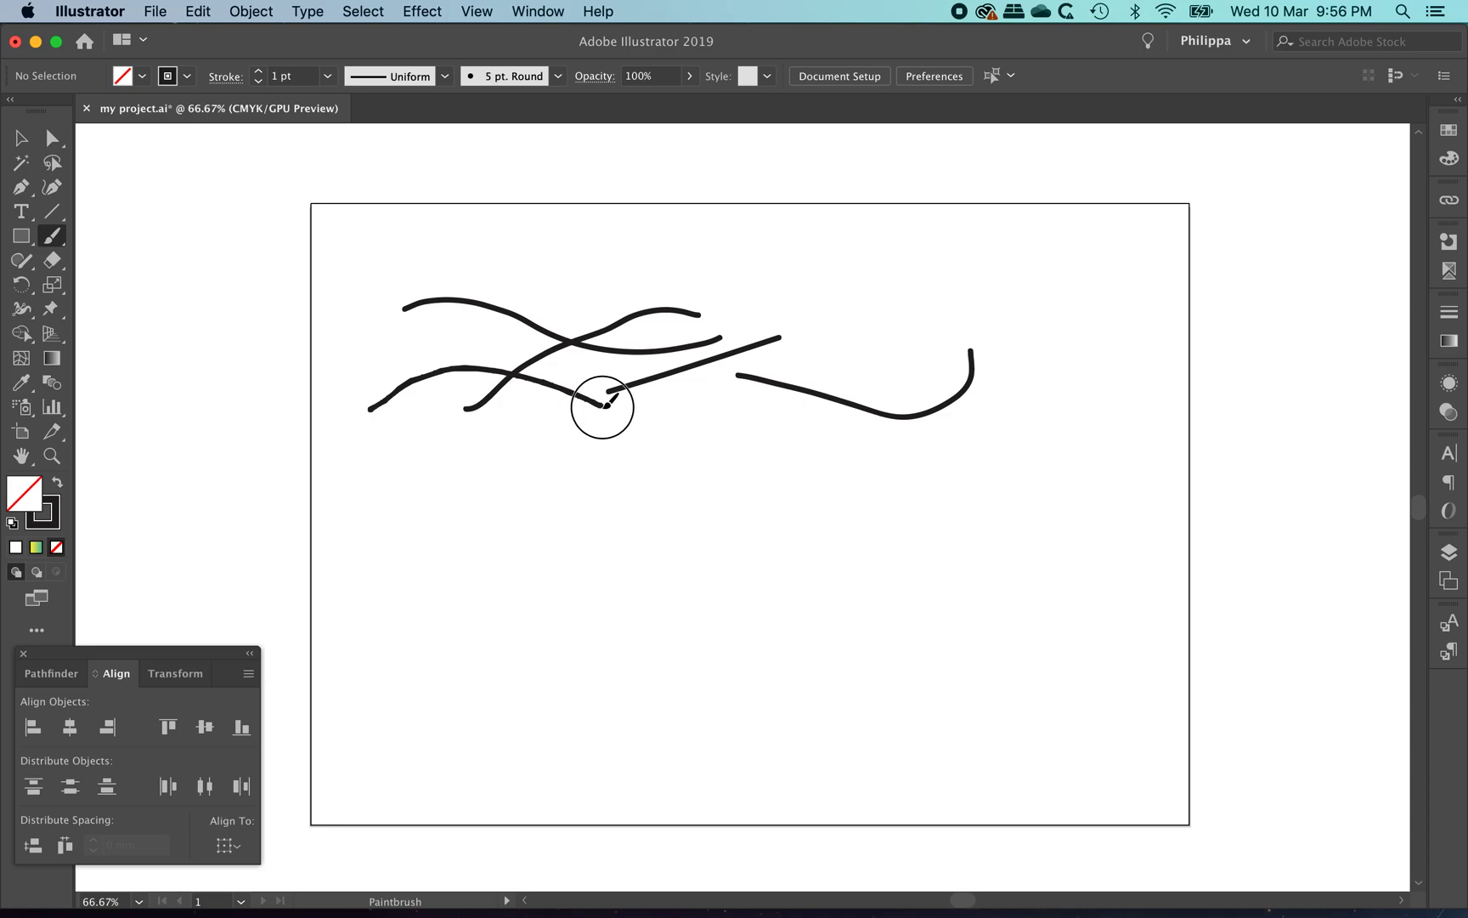
double_click(54, 533)
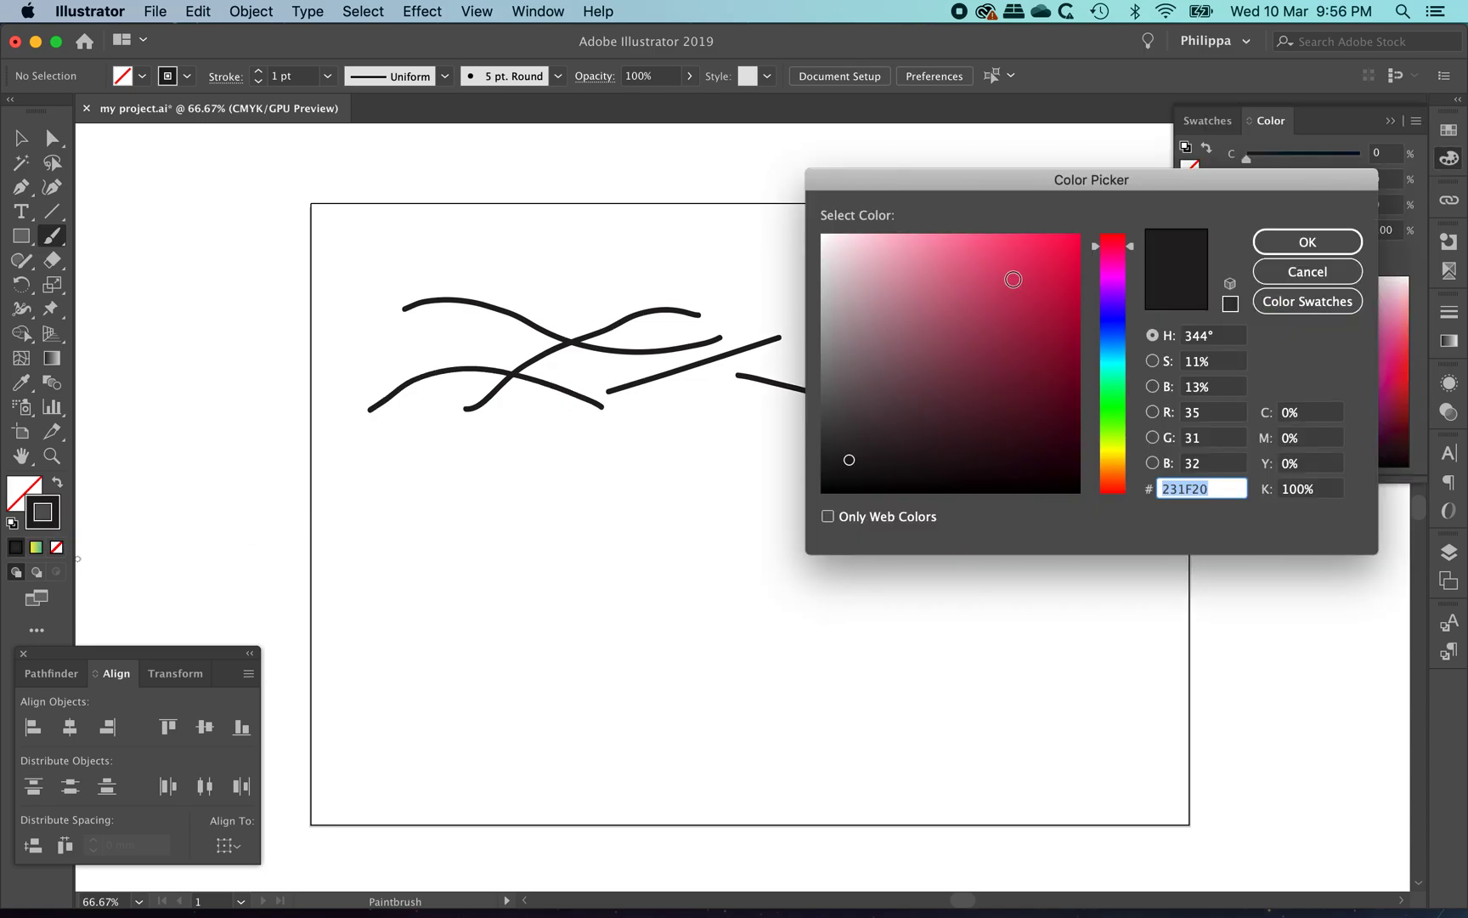
Set the stroke colour to pink and paint three pink strokes above and right of the black ones.
left_click(1013, 280)
left_click(1294, 242)
mouse_move(550, 277)
left_mouse_down()
mouse_move(608, 259)
mouse_move(941, 299)
mouse_move(988, 279)
left_mouse_up()
left_click_drag(868, 368, 1017, 315)
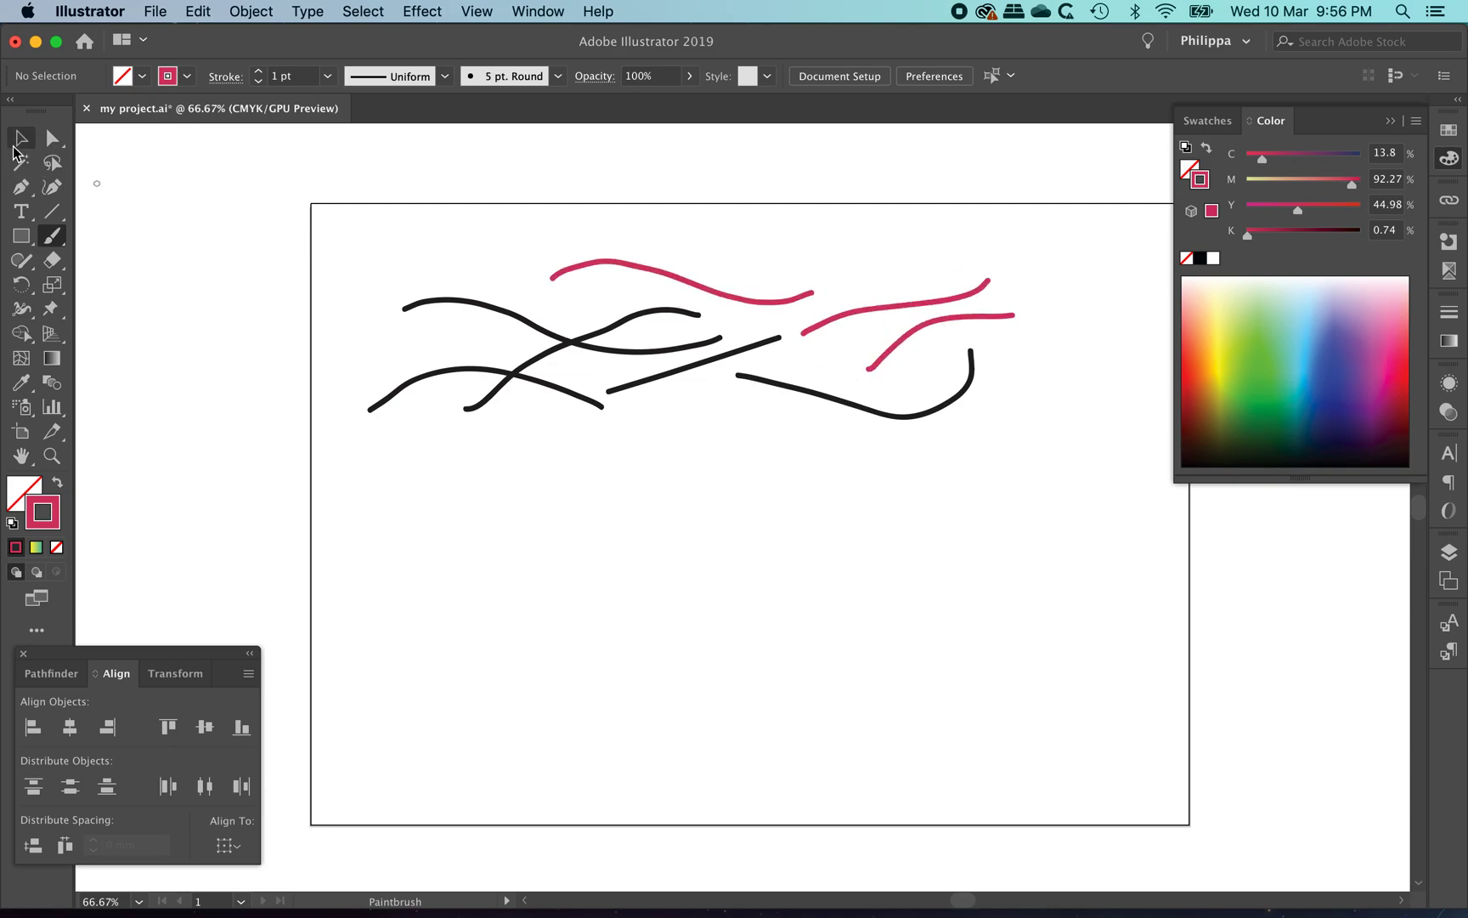
left_click(18, 143)
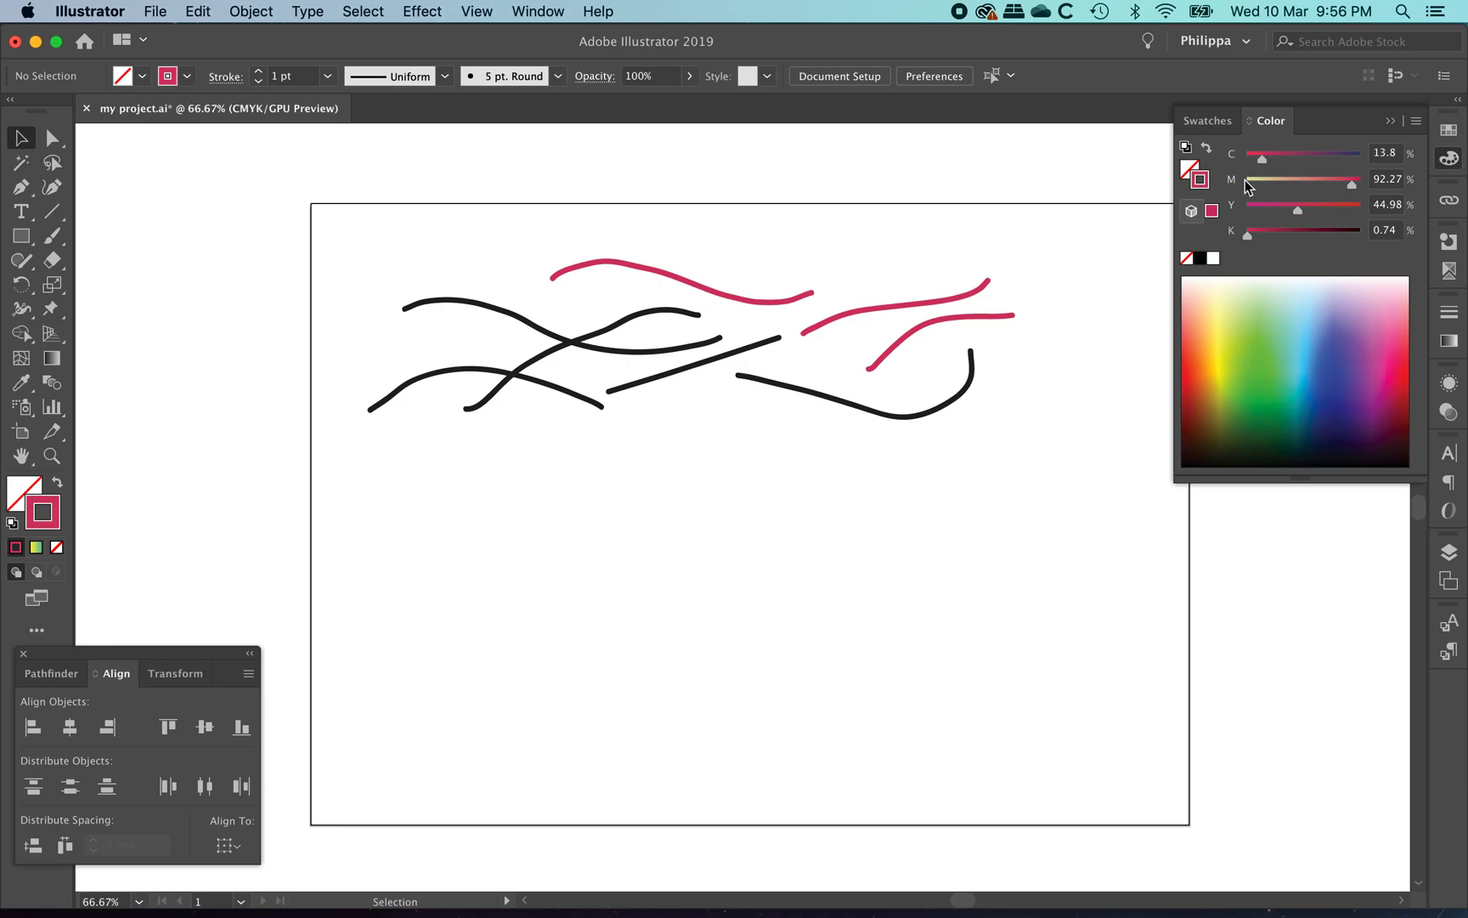
left_click(1390, 121)
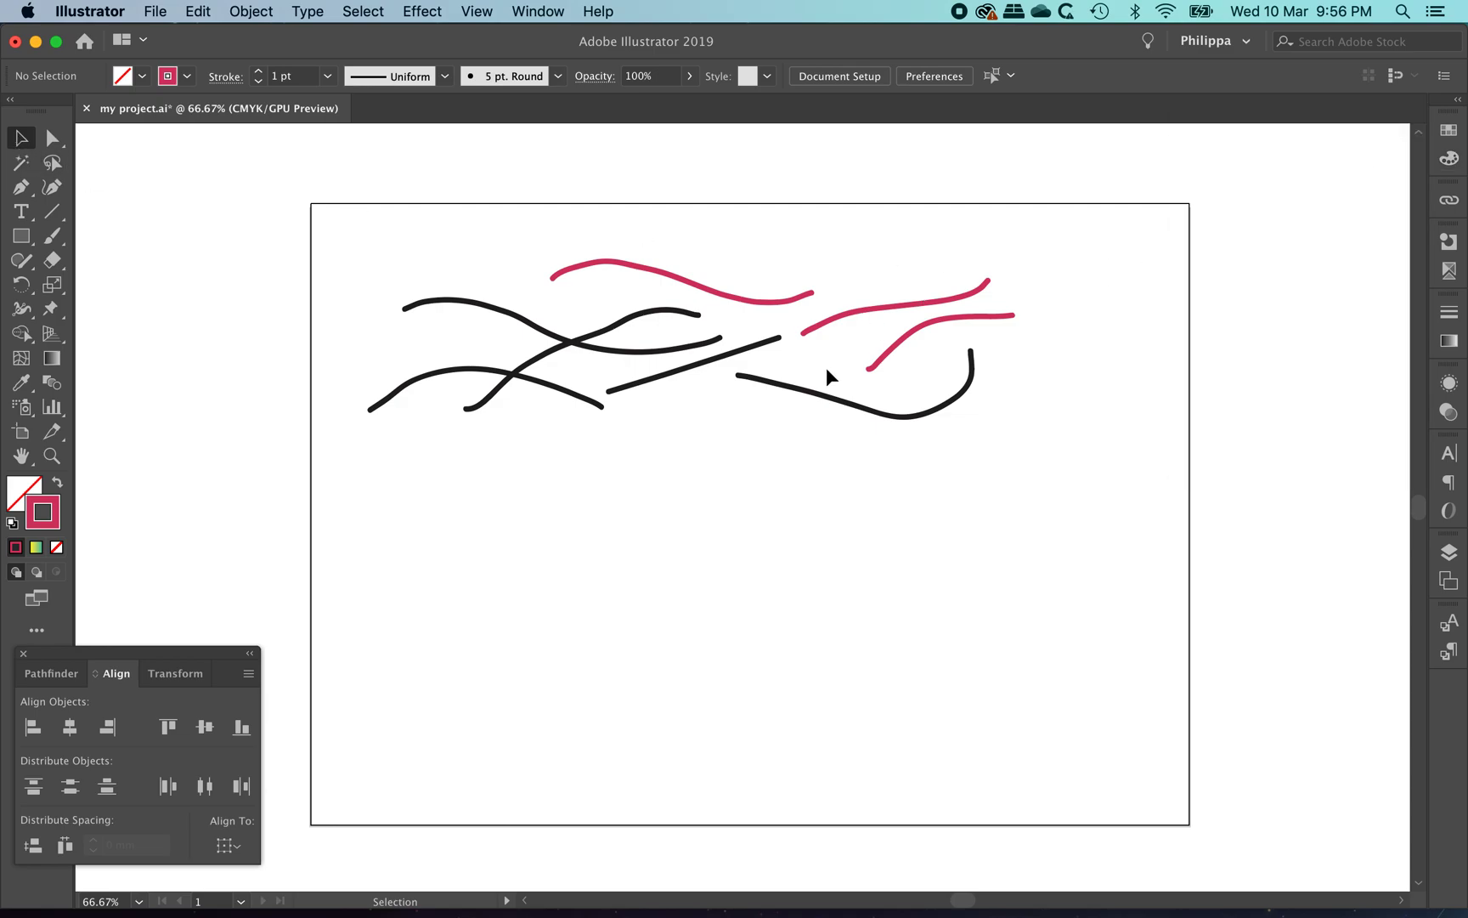
Zoom in on the pink strokes with Z and select the upper pink stroke.
key("z")
left_click_drag(672, 245, 902, 400)
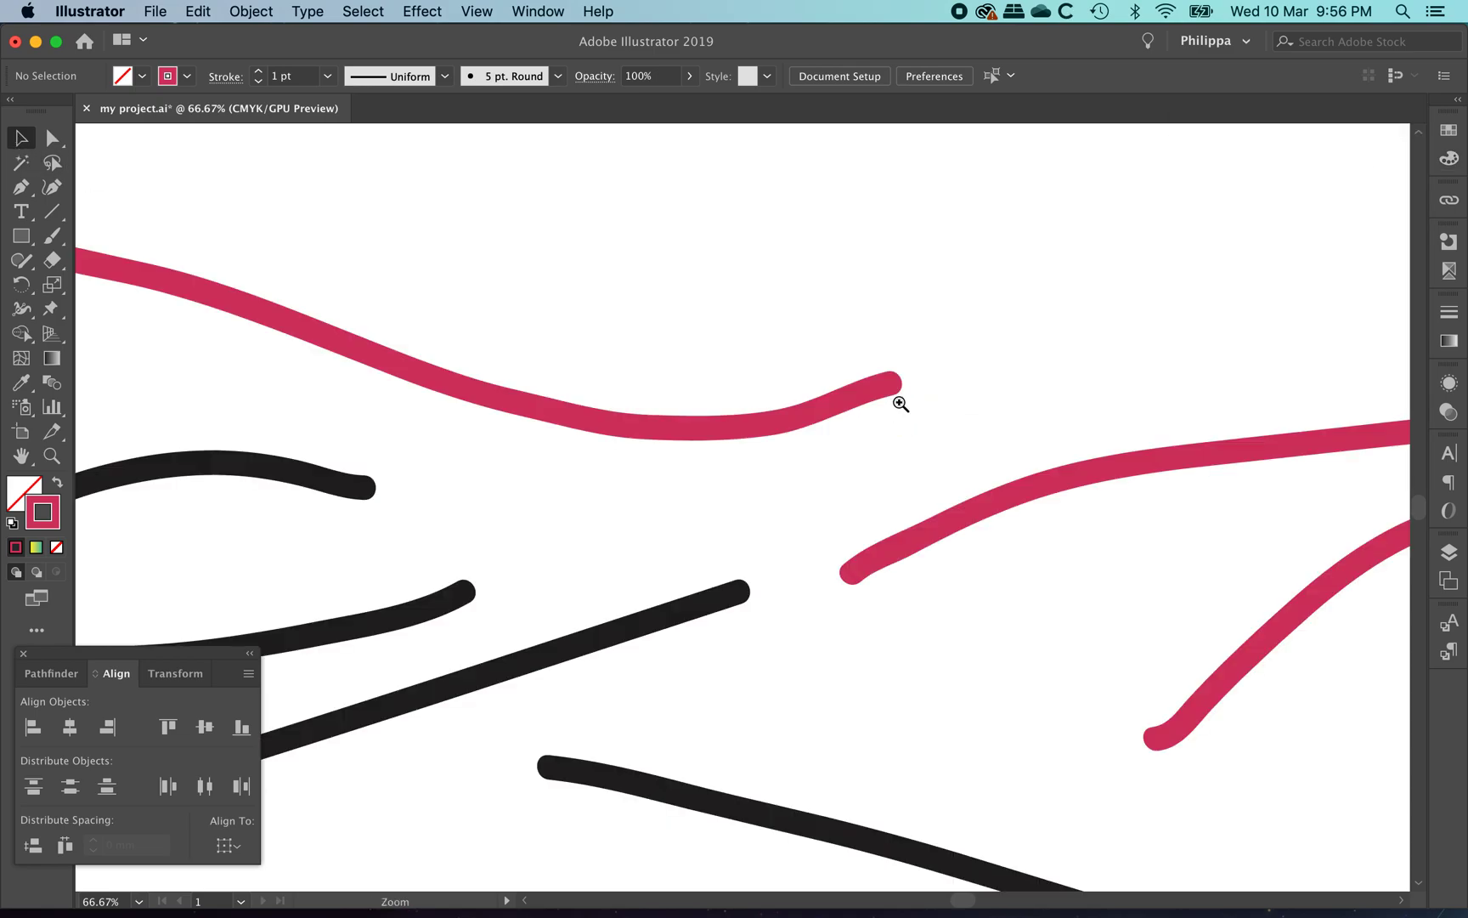
left_click(808, 421)
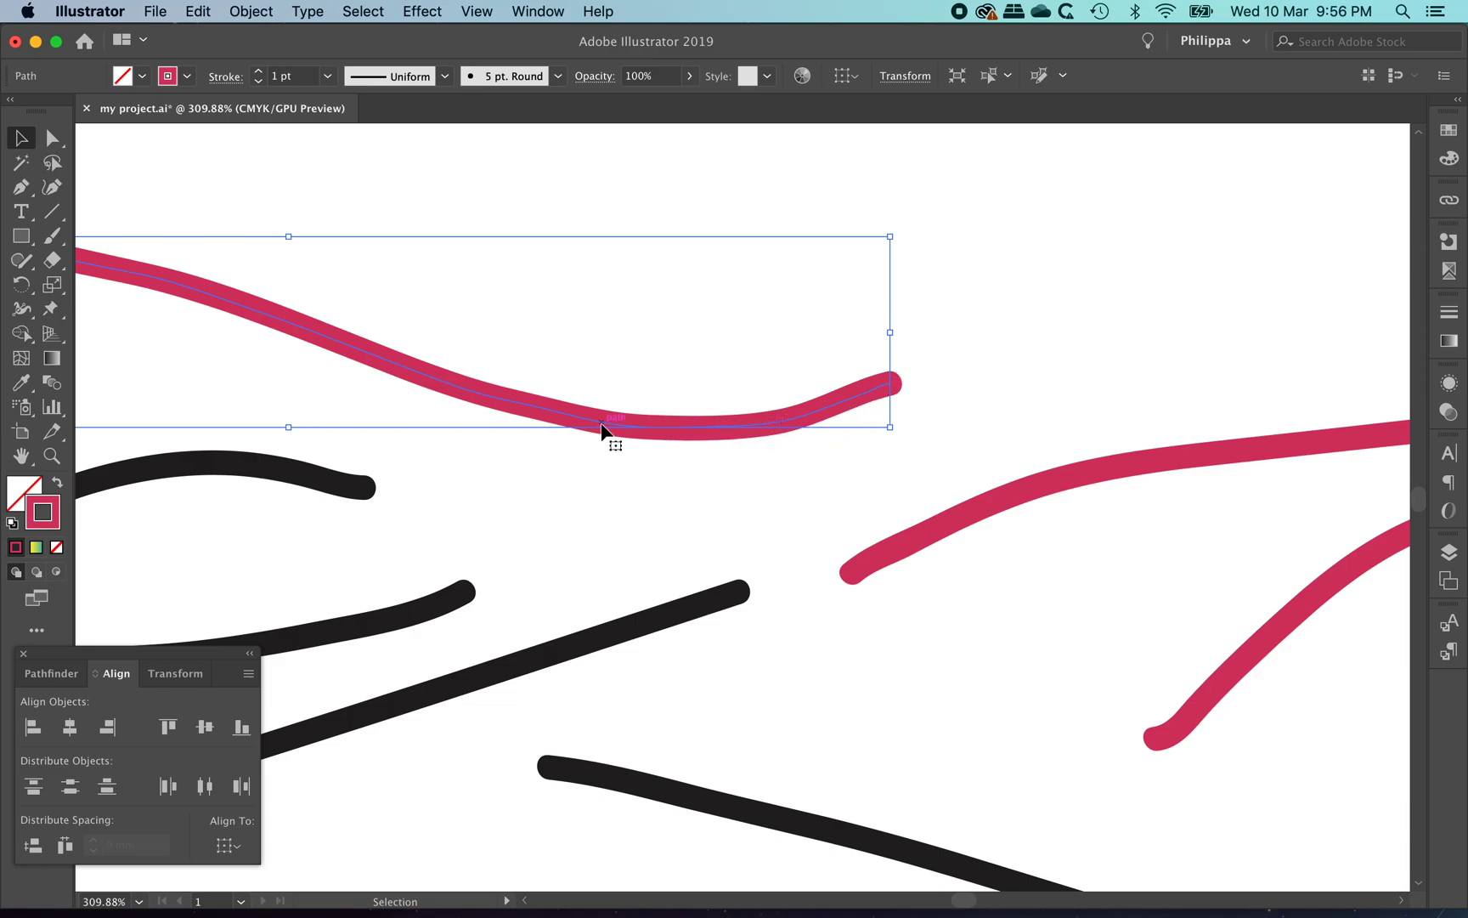
Convert the upper pink stroke to an outline with Object > Path > Outline Stroke.
left_click(251, 11)
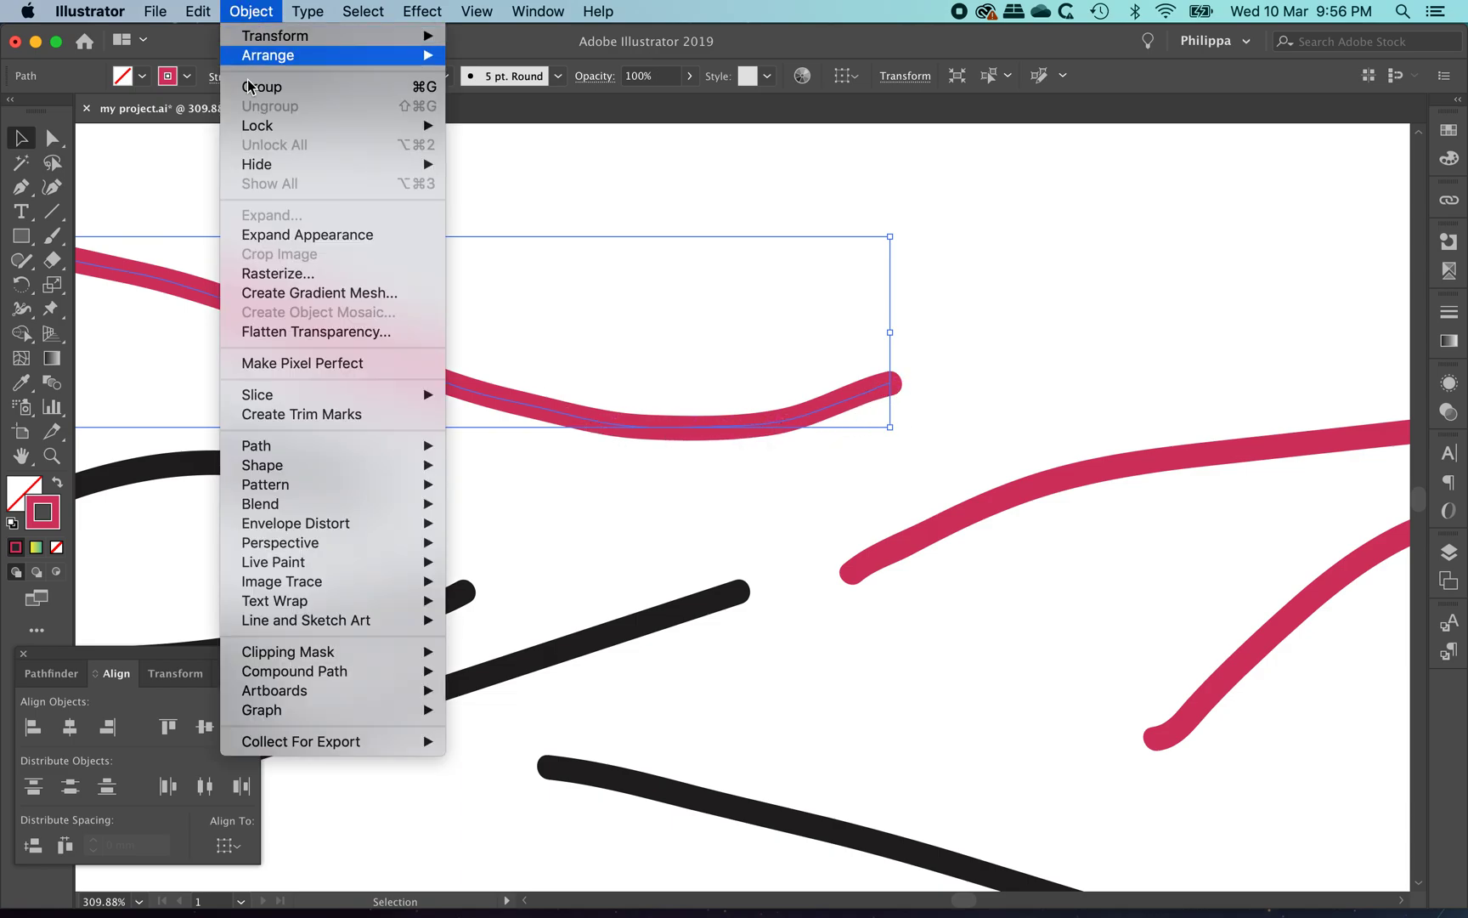
mouse_move(272, 446)
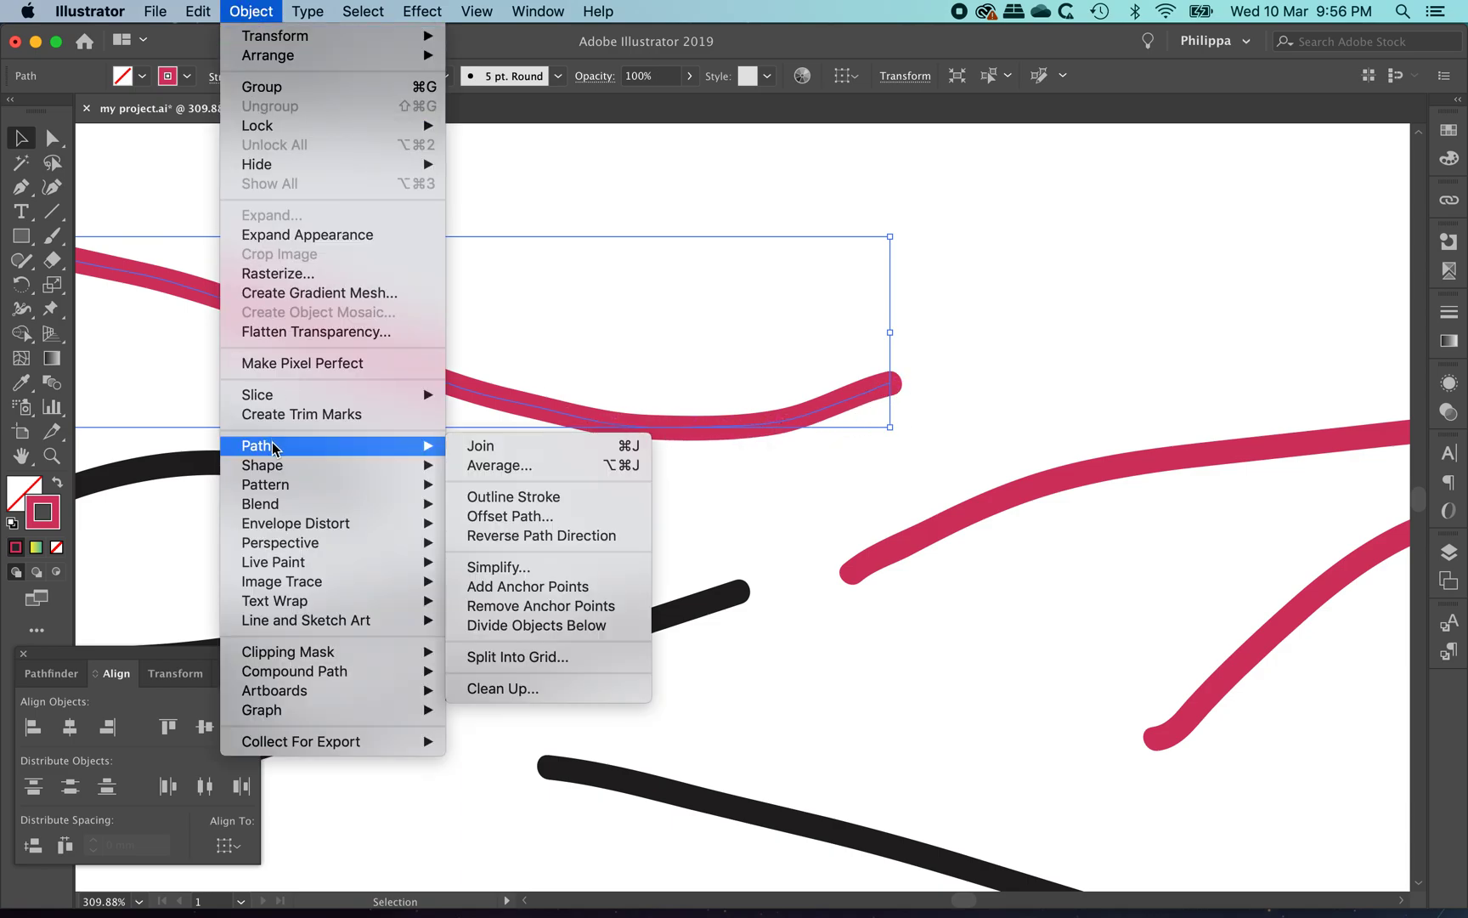
left_click(566, 497)
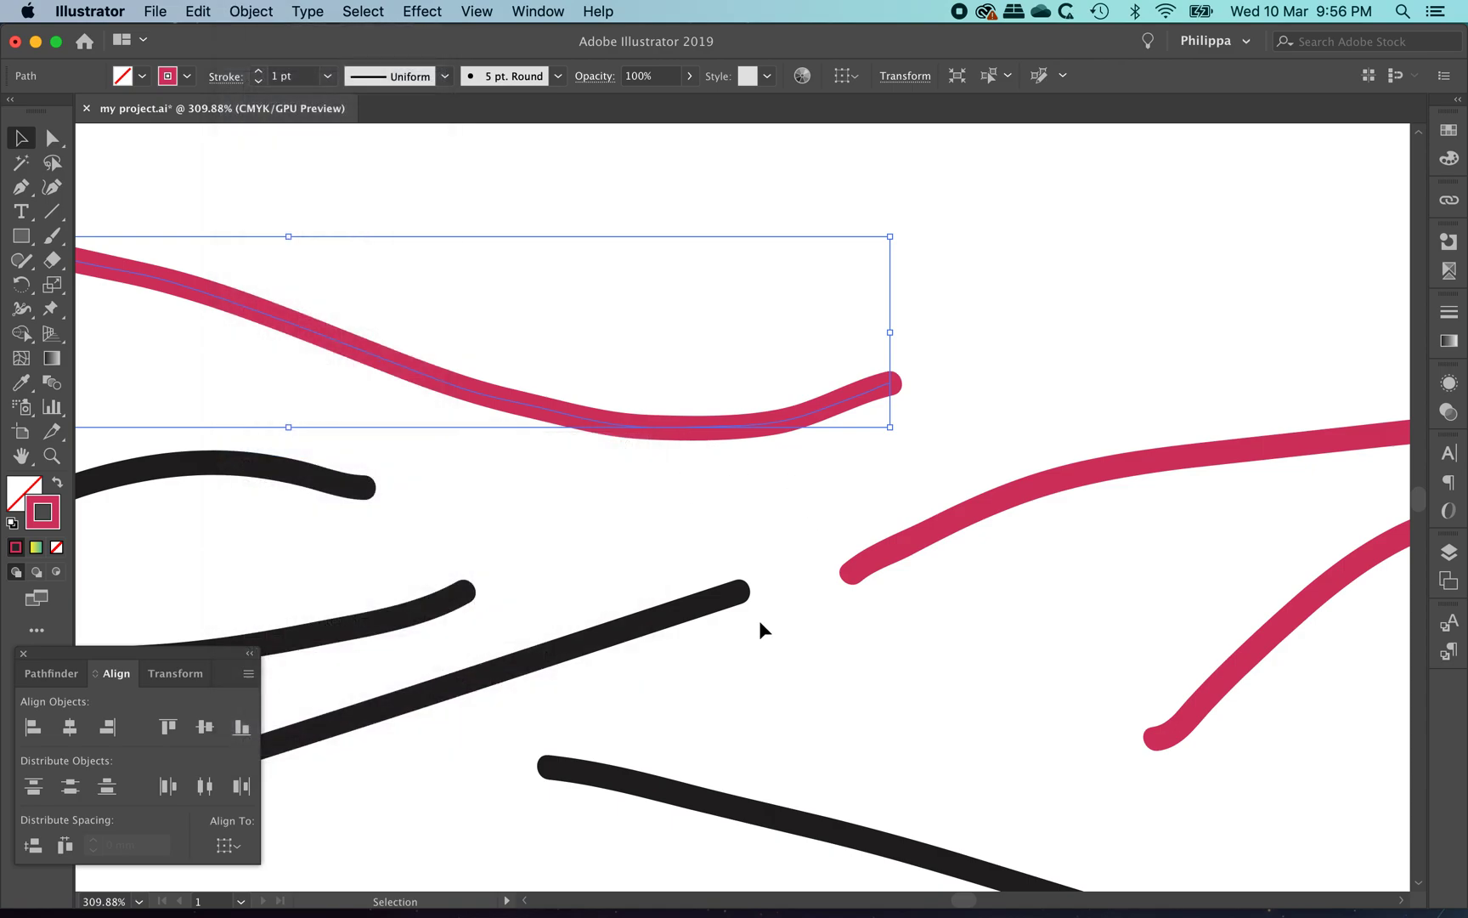
Zoom out, select every stroke and delete them, leaving a blank artboard.
left_click(700, 578, "alt+super")
left_click(813, 469, "alt+super")
left_click(655, 531, "alt+super")
left_click(655, 531, "alt+super")
left_click_drag(655, 532, 665, 376)
mouse_move(454, 253)
left_mouse_down()
mouse_move(1062, 543)
mouse_move(1231, 590)
left_mouse_up()
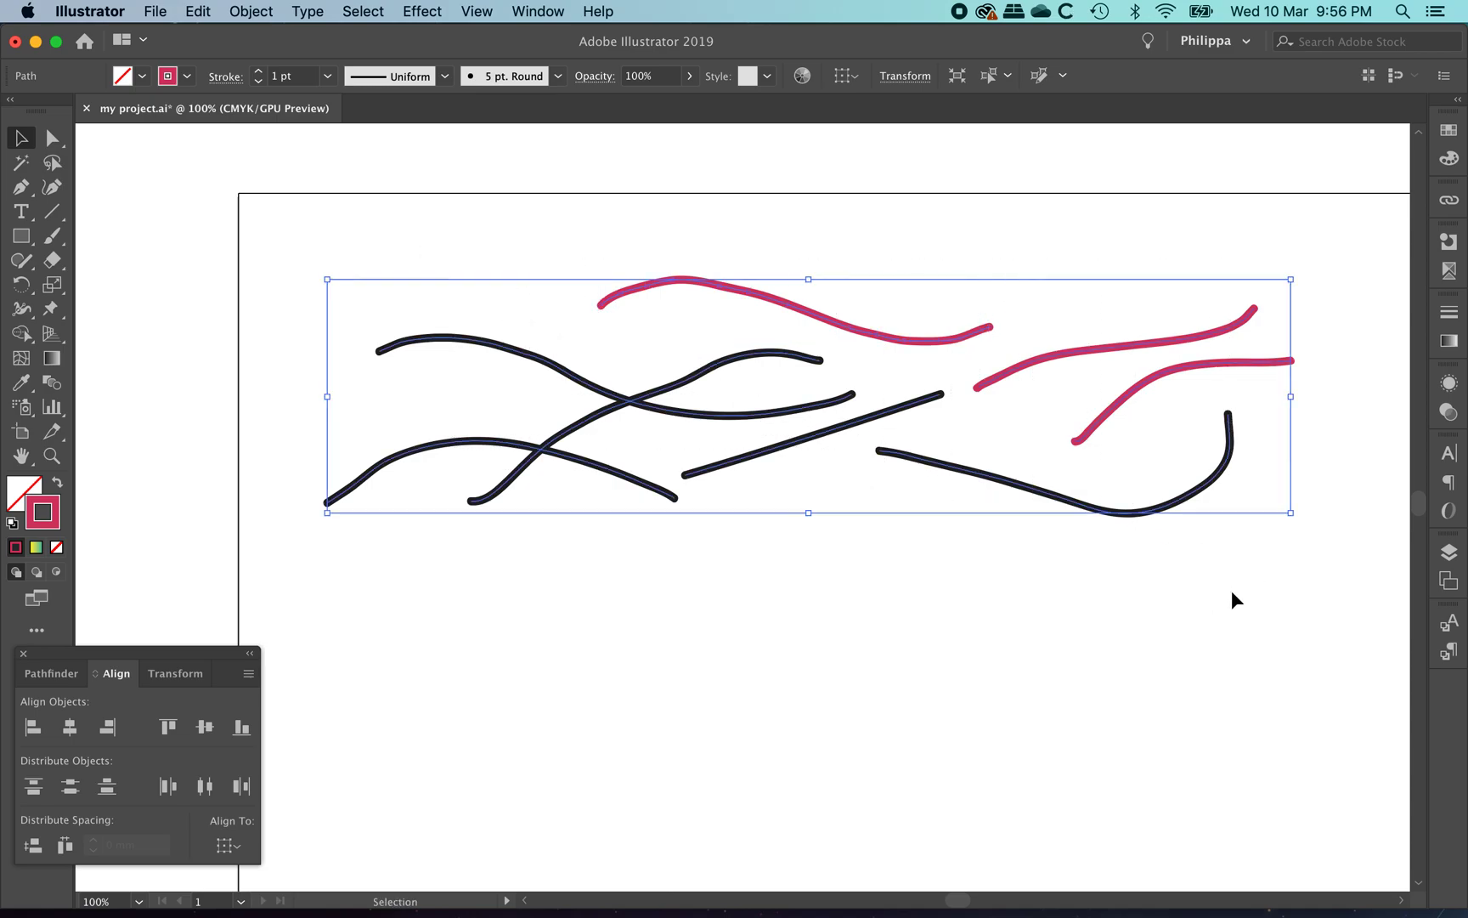
key("Delete")
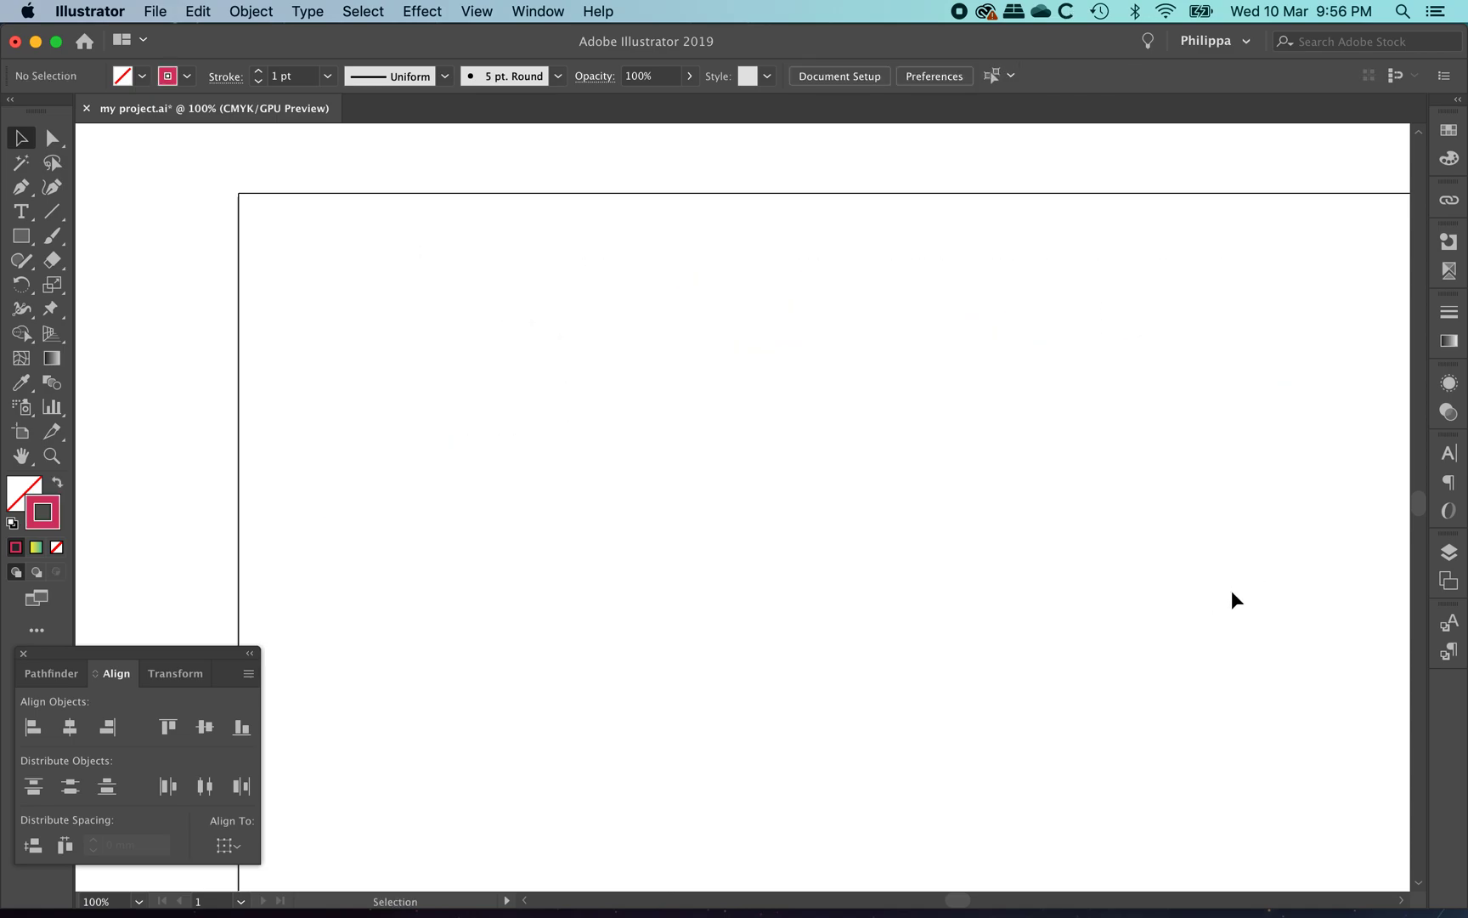
left_click(51, 238)
Paint three thick pink Blob Brush strokes across the upper-left artboard, two overlapping.
mouse_move(50, 241)
left_mouse_down()
mouse_move(138, 242)
mouse_move(148, 260)
left_mouse_up()
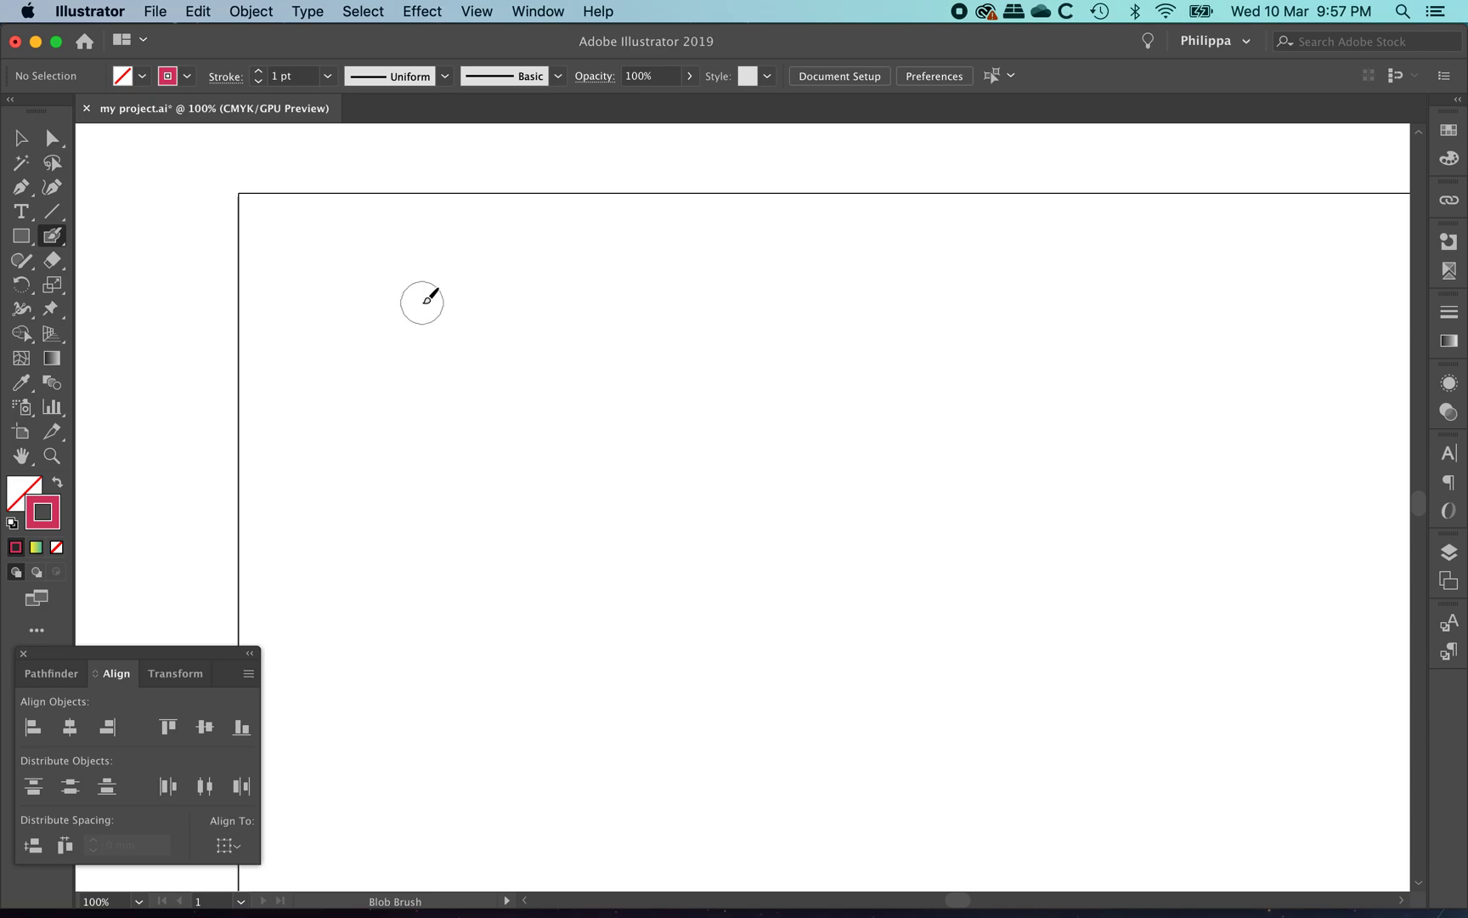
left_click_drag(357, 321, 700, 353)
left_click_drag(409, 436, 831, 397)
mouse_move(563, 285)
left_mouse_down()
mouse_move(935, 336)
mouse_move(985, 320)
left_mouse_up()
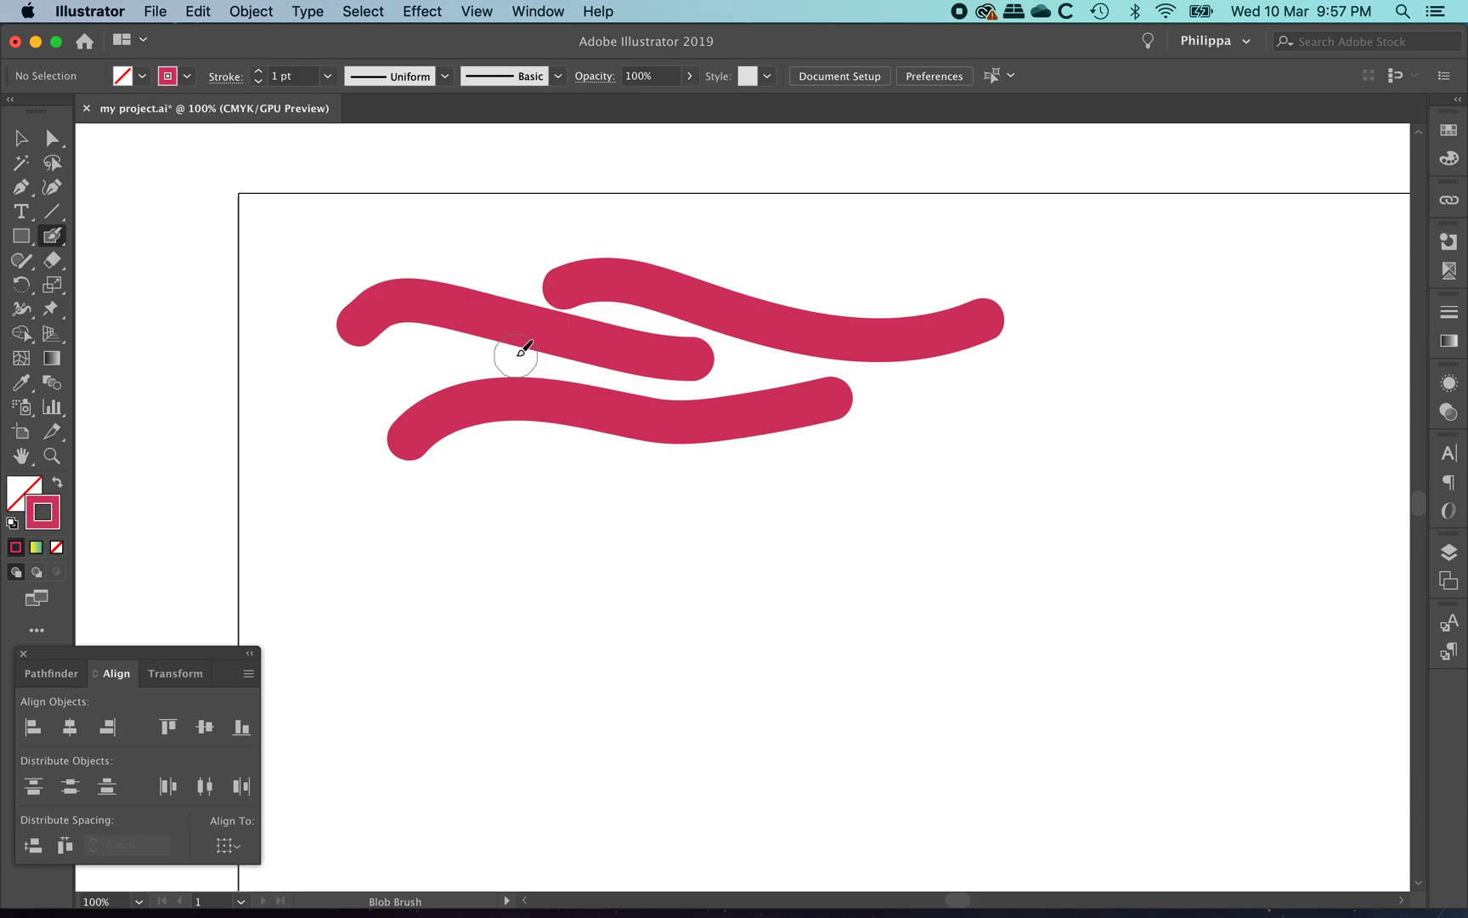
Rotate the upper-left blob stroke about 45° into a steep diagonal crossing the others.
left_click(21, 147)
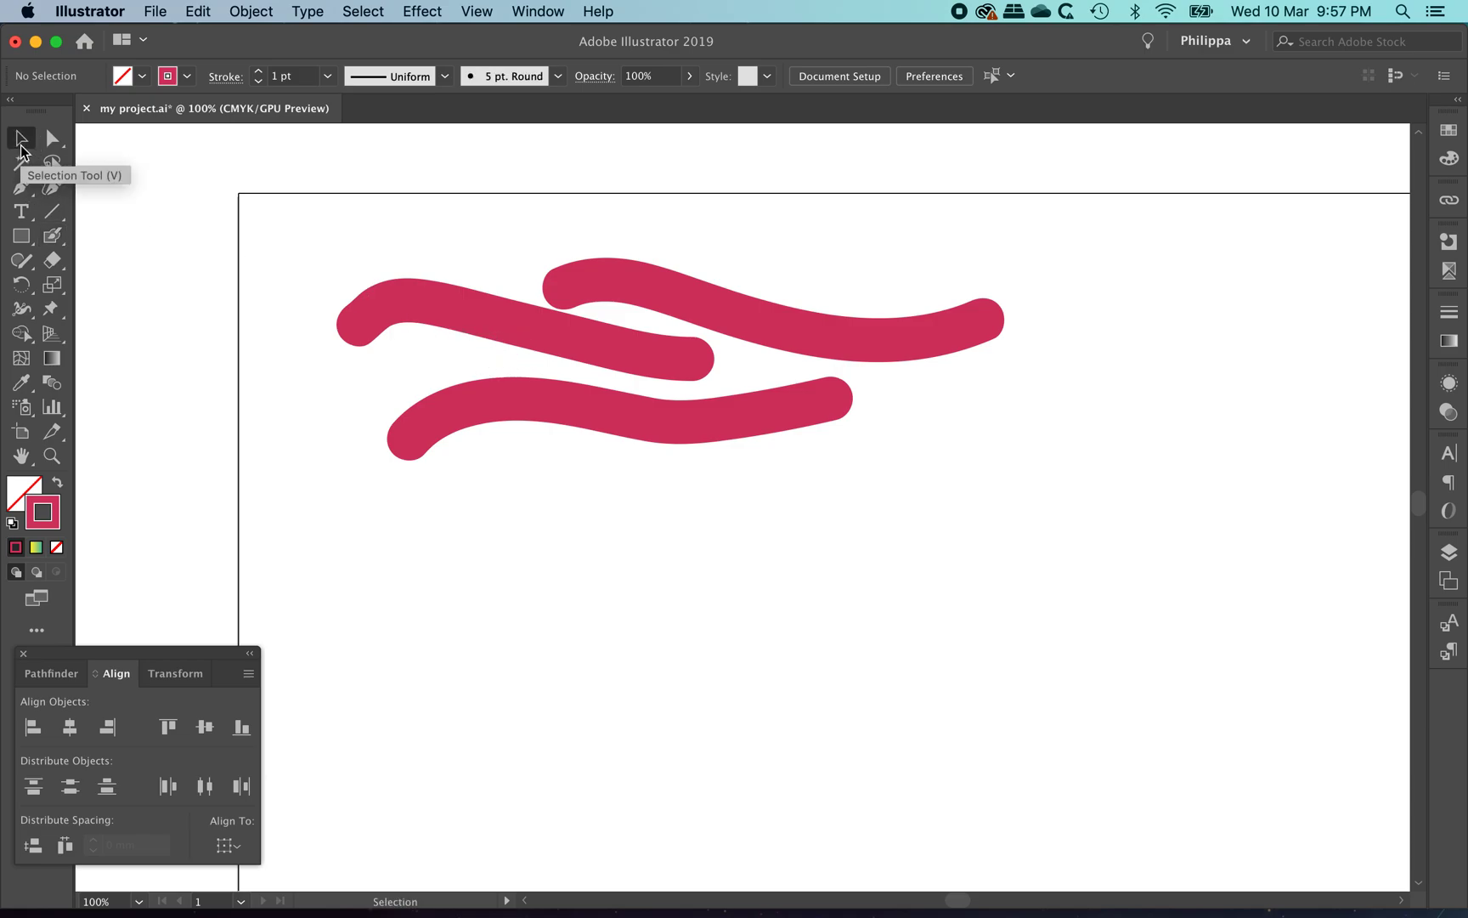
left_click(423, 314)
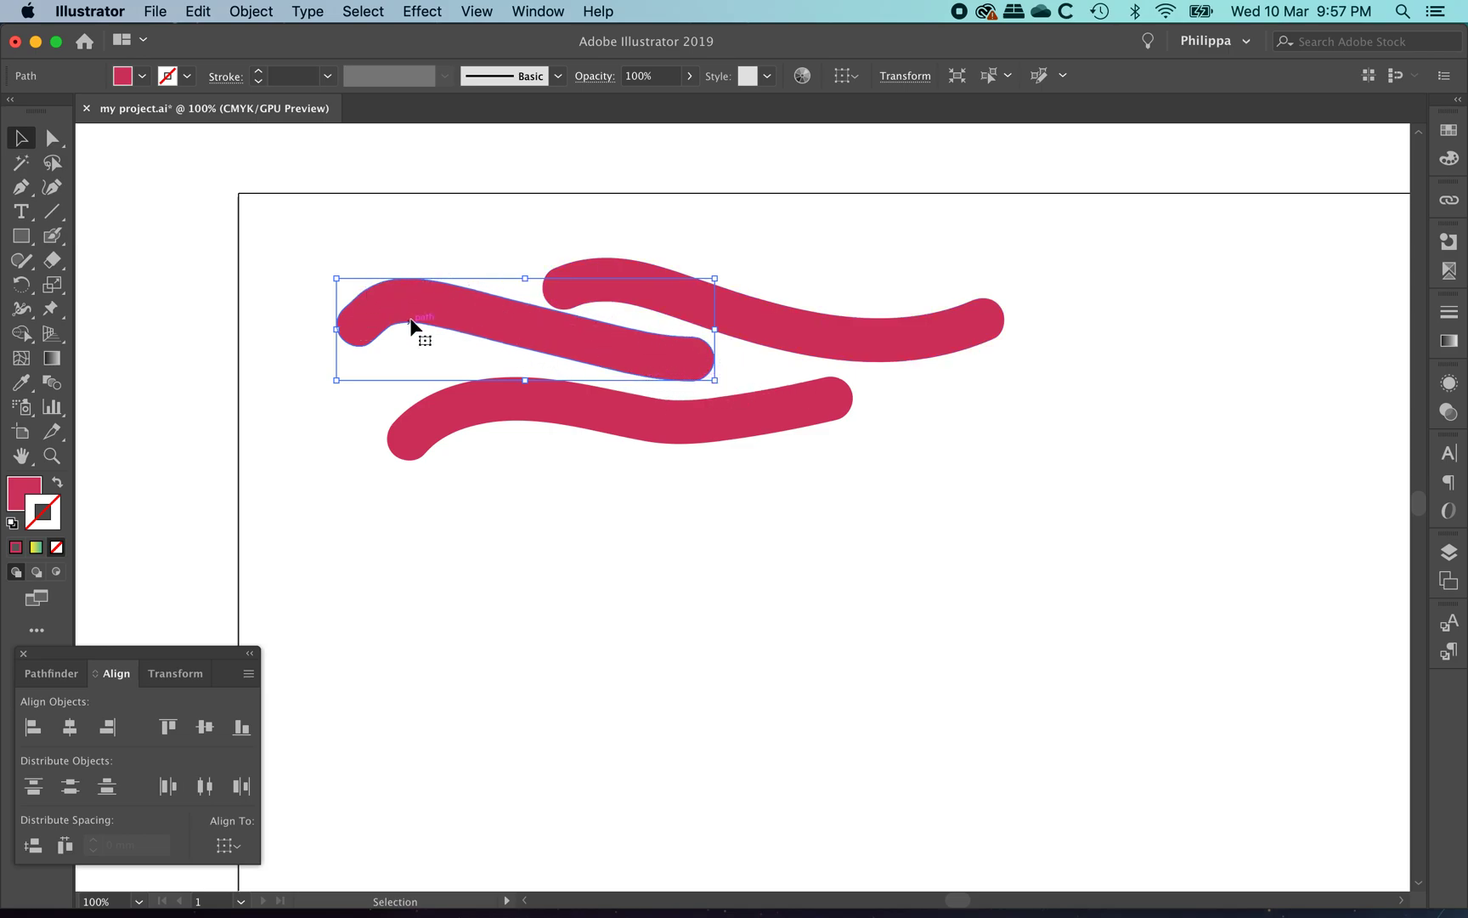
mouse_move(728, 274)
left_mouse_down()
mouse_move(678, 420)
mouse_move(698, 440)
mouse_move(679, 362)
left_mouse_up()
left_click(773, 495)
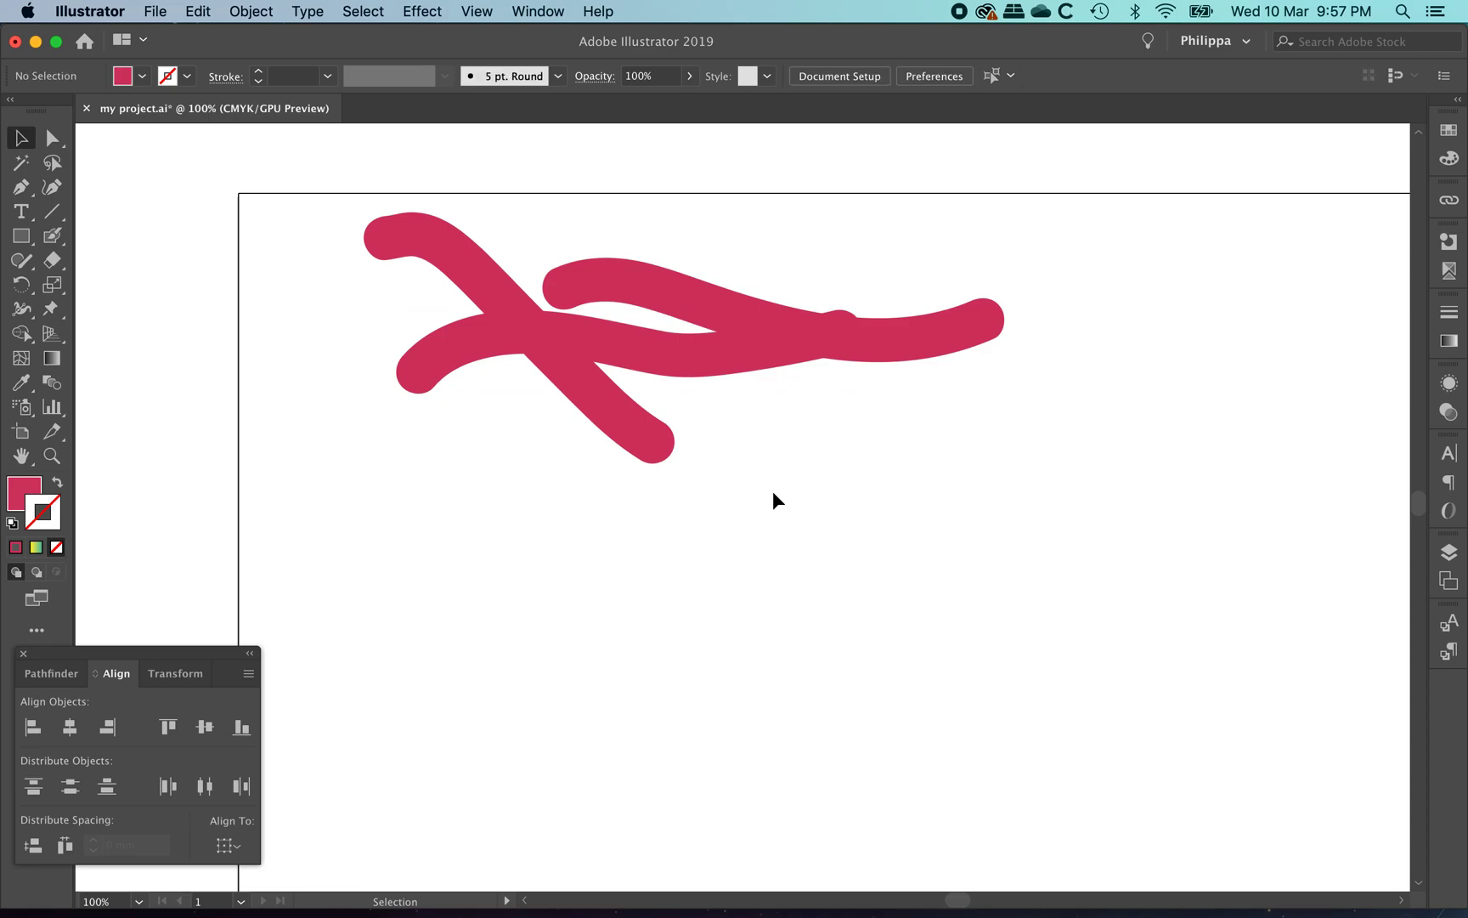
Paint four overlapping Blob Brush strokes in the lower canvas and select the merged blob.
left_click(49, 240)
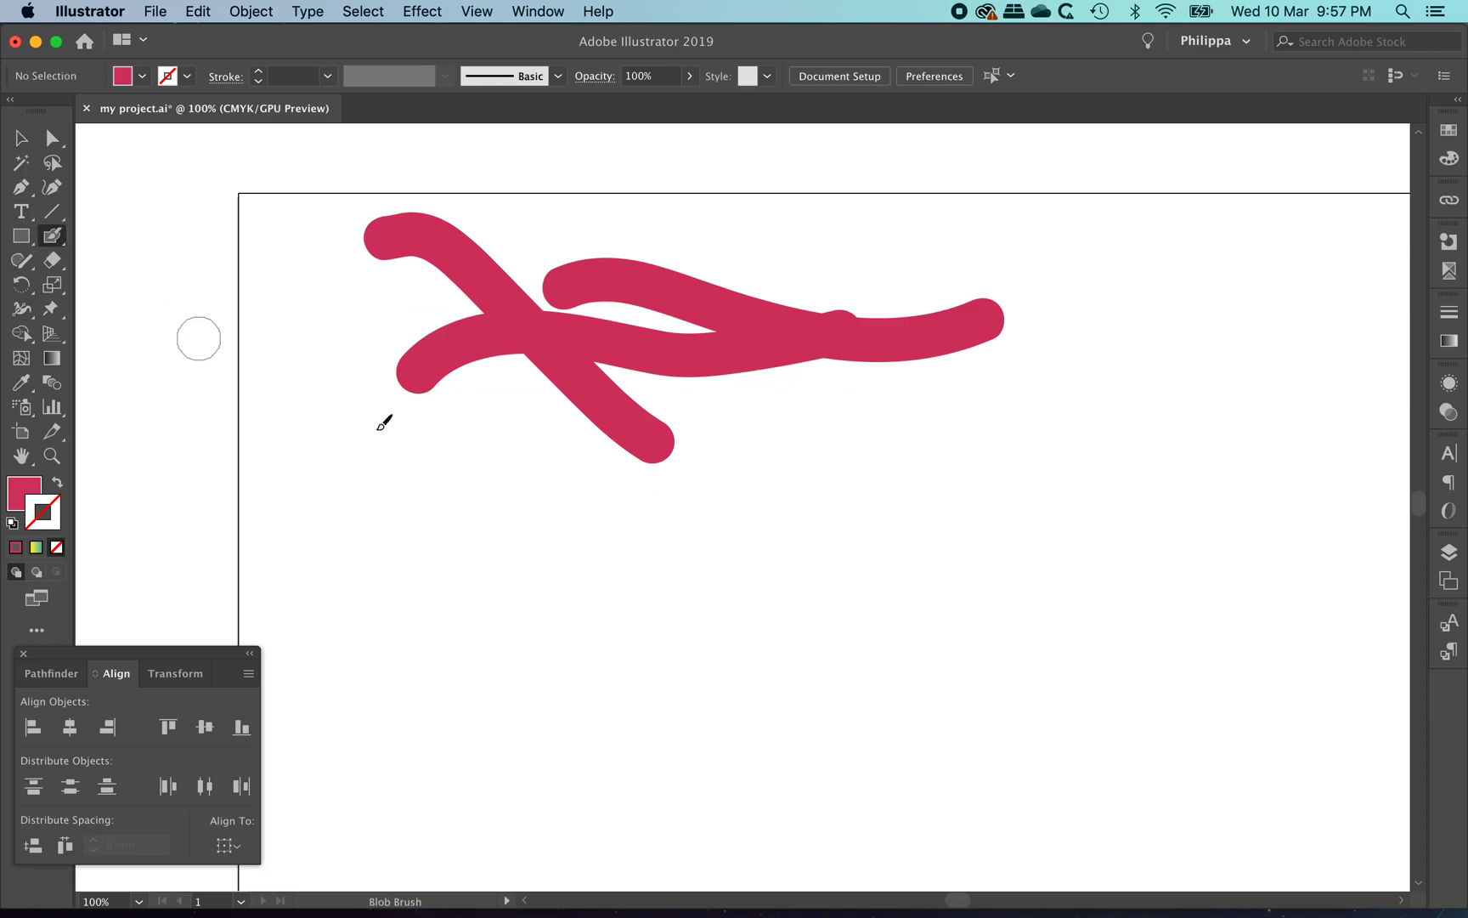
mouse_move(414, 563)
left_mouse_down()
mouse_move(680, 585)
mouse_move(833, 616)
left_mouse_up()
mouse_move(500, 633)
left_mouse_down()
mouse_move(557, 587)
mouse_move(749, 528)
left_mouse_up()
mouse_move(580, 658)
left_mouse_down()
mouse_move(752, 600)
mouse_move(934, 566)
left_mouse_up()
mouse_move(819, 613)
left_mouse_down()
mouse_move(705, 563)
mouse_move(804, 553)
mouse_move(753, 558)
mouse_move(773, 485)
mouse_move(926, 586)
mouse_move(837, 630)
mouse_move(726, 629)
mouse_move(692, 592)
mouse_move(868, 622)
mouse_move(921, 692)
left_mouse_up()
left_click(22, 137)
left_click(700, 581)
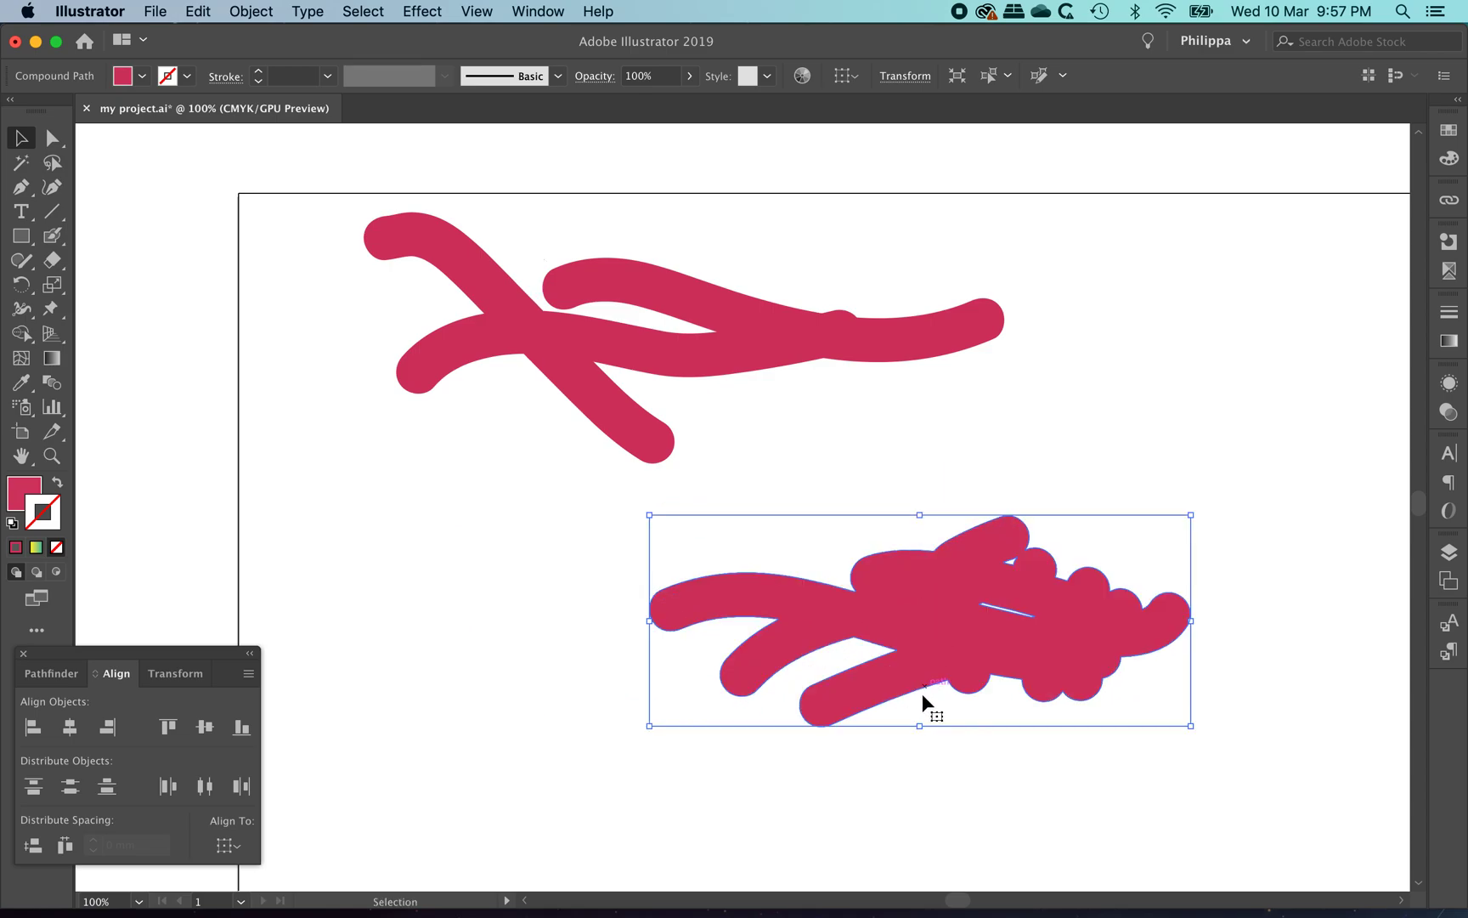
Move the diagonal stroke down-left, the upper wavy stroke left, and the lower blob up.
left_click(583, 397)
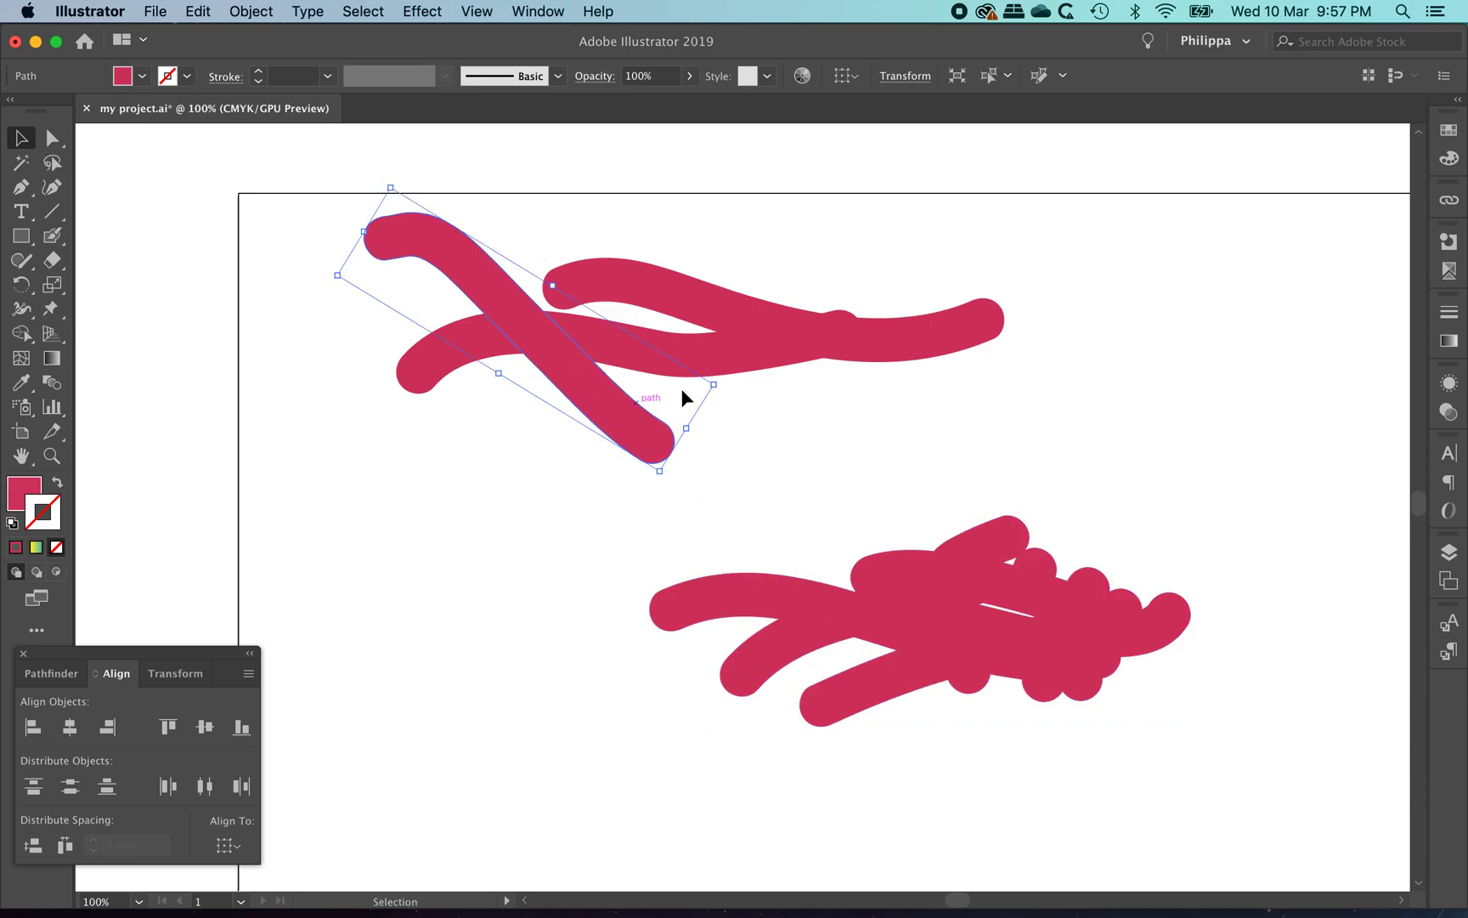
left_click(724, 363)
left_click(678, 291)
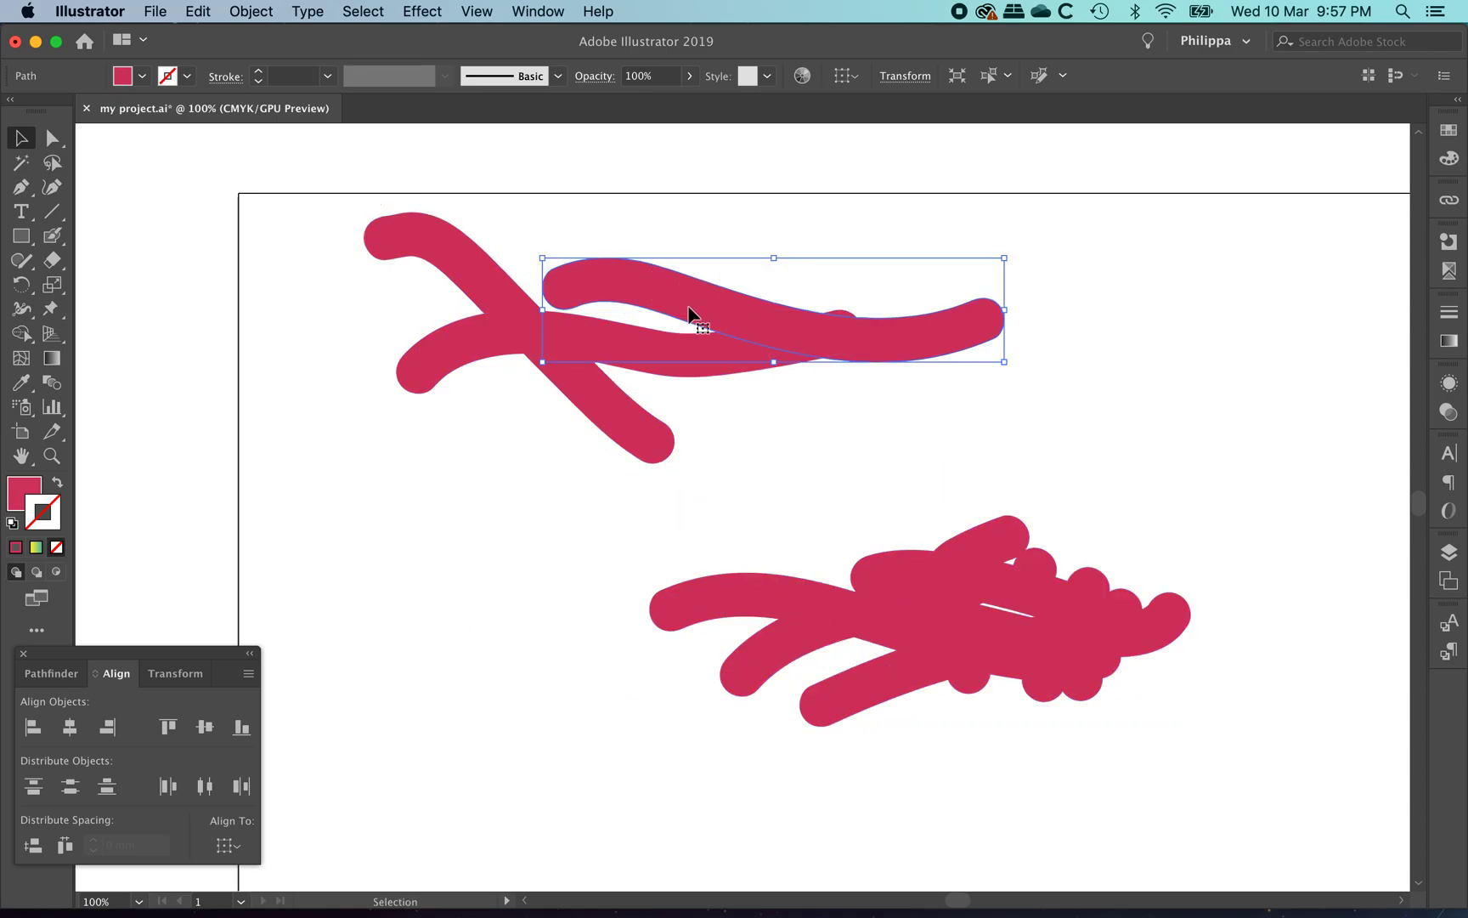
left_click(629, 346)
left_click_drag(623, 416, 562, 472)
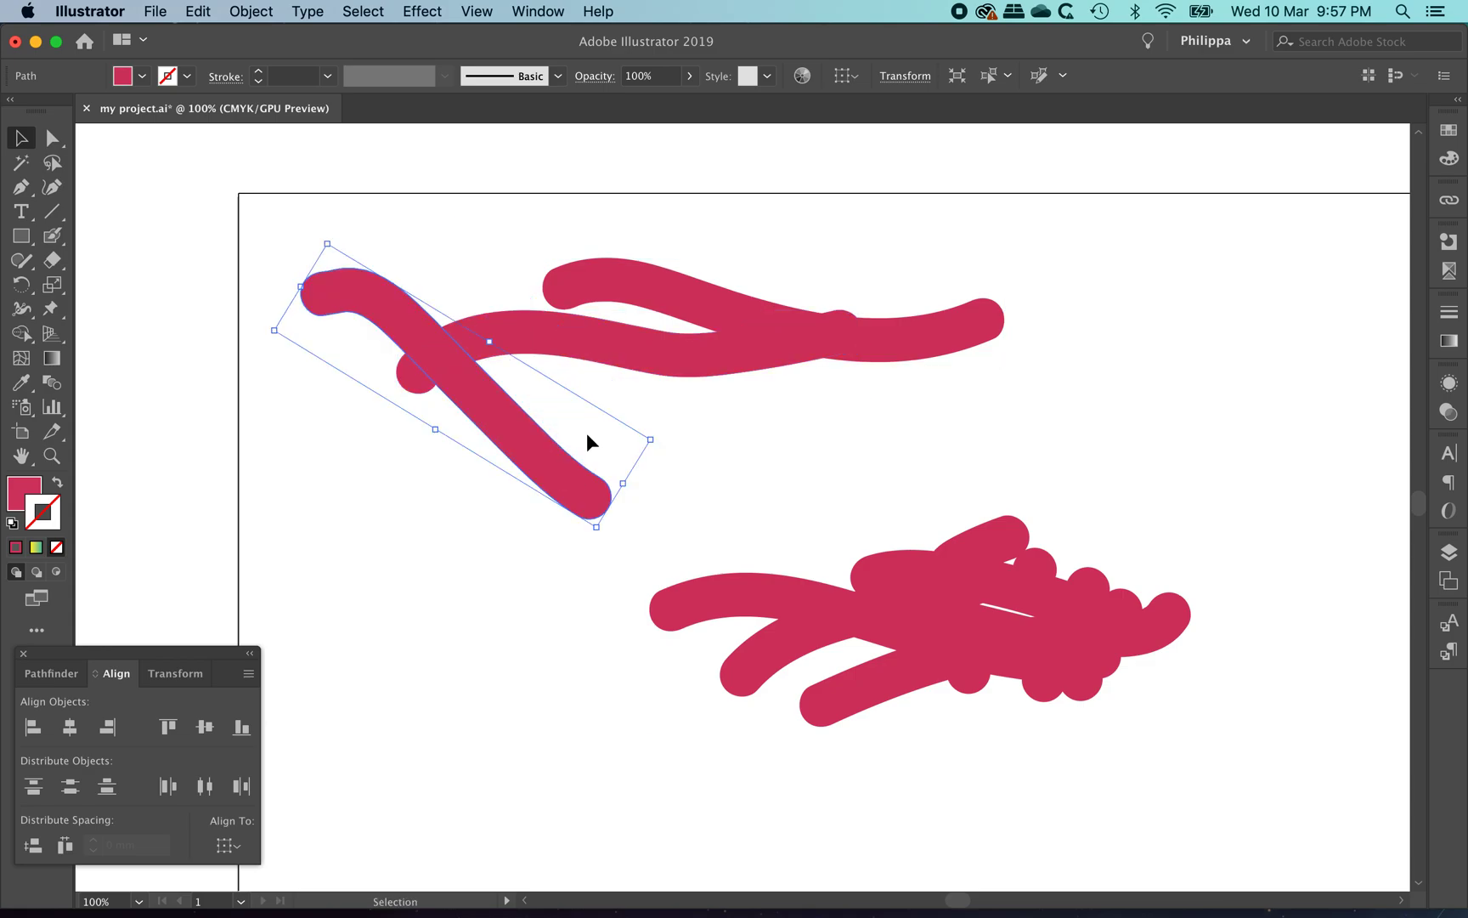
mouse_move(697, 297)
left_mouse_down()
mouse_move(534, 262)
mouse_move(562, 299)
left_mouse_up()
mouse_move(974, 651)
left_mouse_down()
mouse_move(917, 623)
mouse_move(957, 540)
mouse_move(1006, 515)
mouse_move(989, 509)
left_mouse_up()
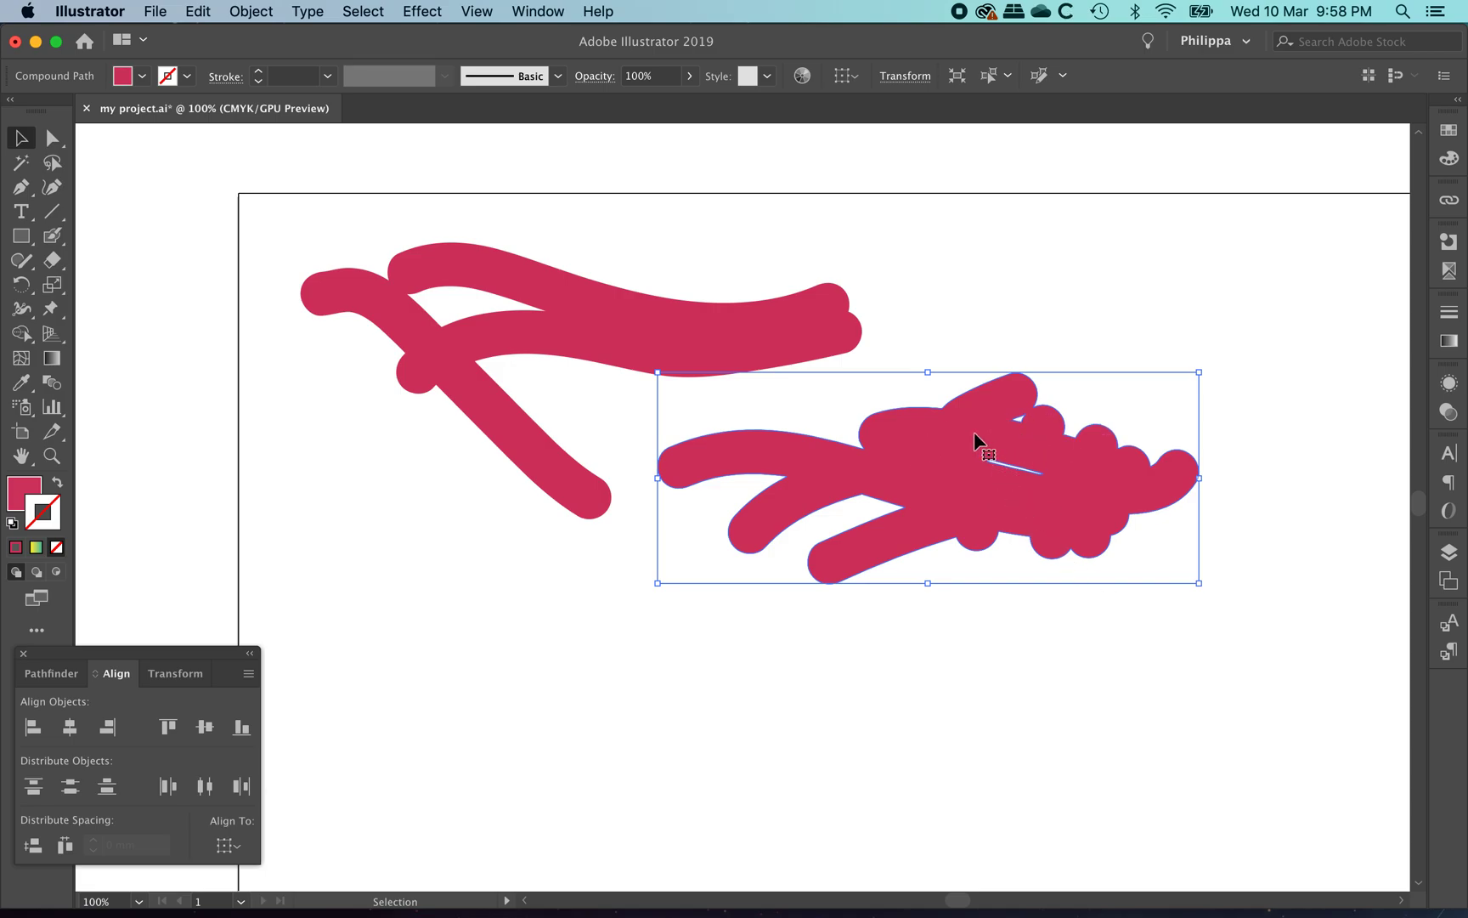
Shift the middle stroke down-left and the top stroke higher, then deselect.
left_click_drag(531, 325, 502, 362)
mouse_move(590, 320)
left_mouse_down()
mouse_move(596, 302)
mouse_move(583, 354)
mouse_move(598, 289)
left_mouse_up()
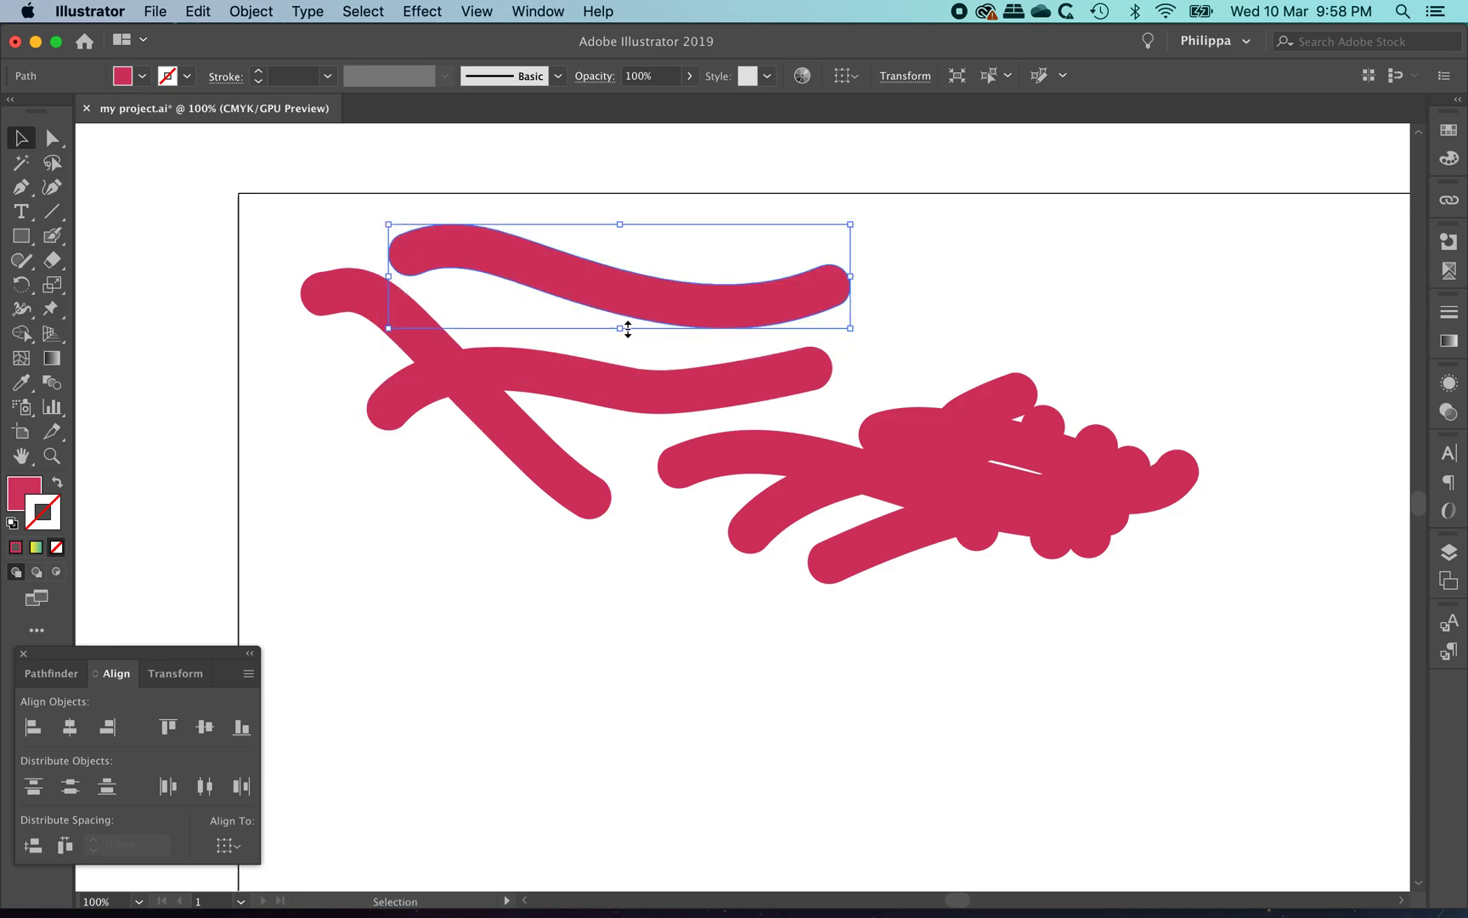
mouse_move(595, 382)
left_mouse_down()
mouse_move(627, 320)
mouse_move(615, 364)
left_mouse_up()
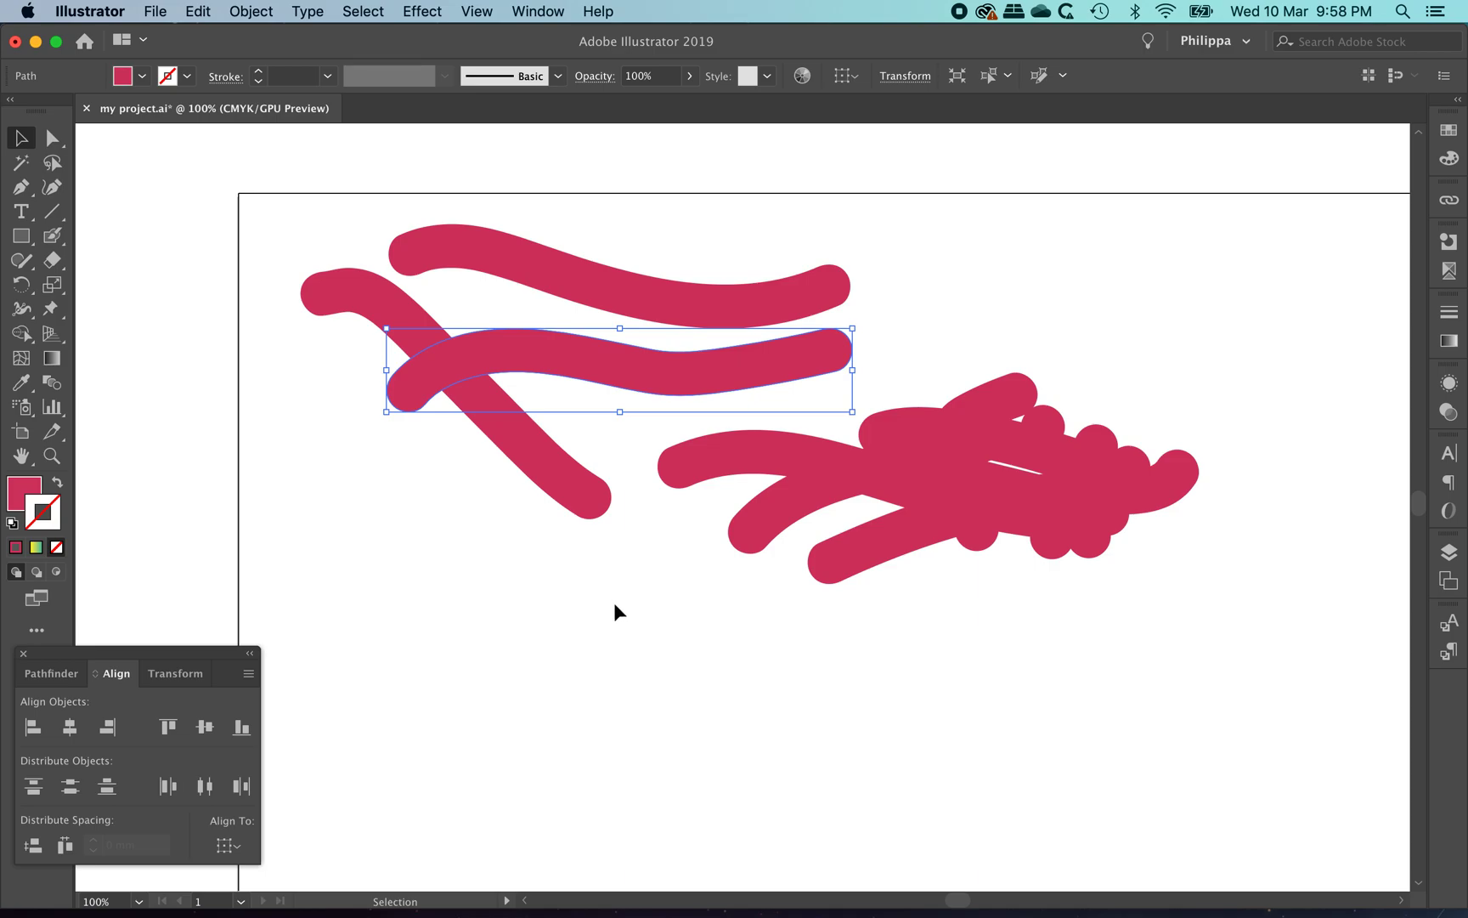
left_click(486, 577)
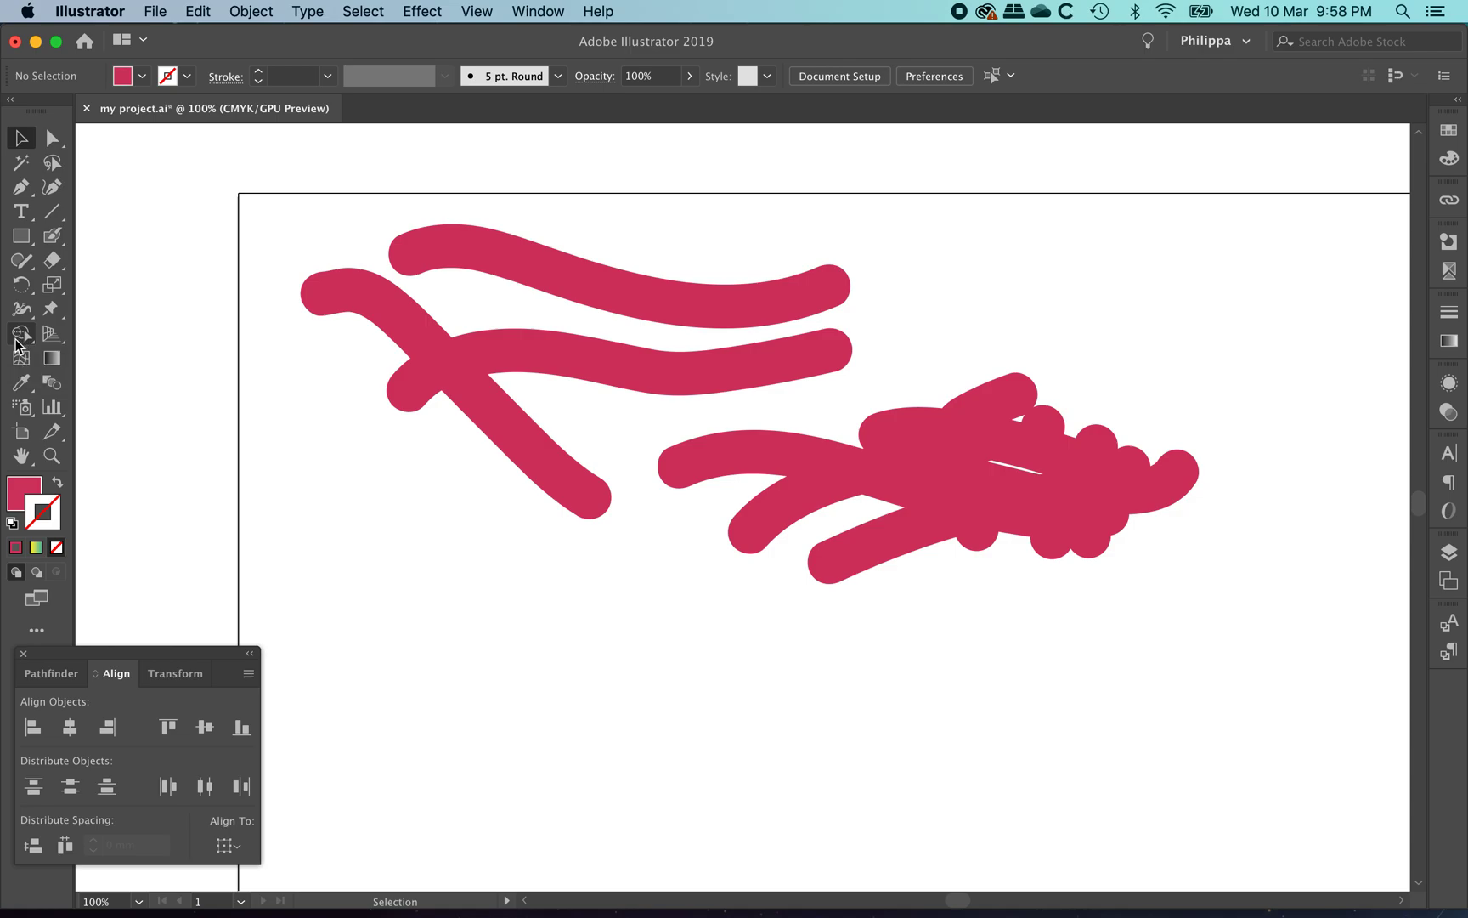
Select the diagonal and middle strokes together.
left_click(486, 367)
left_click(377, 318)
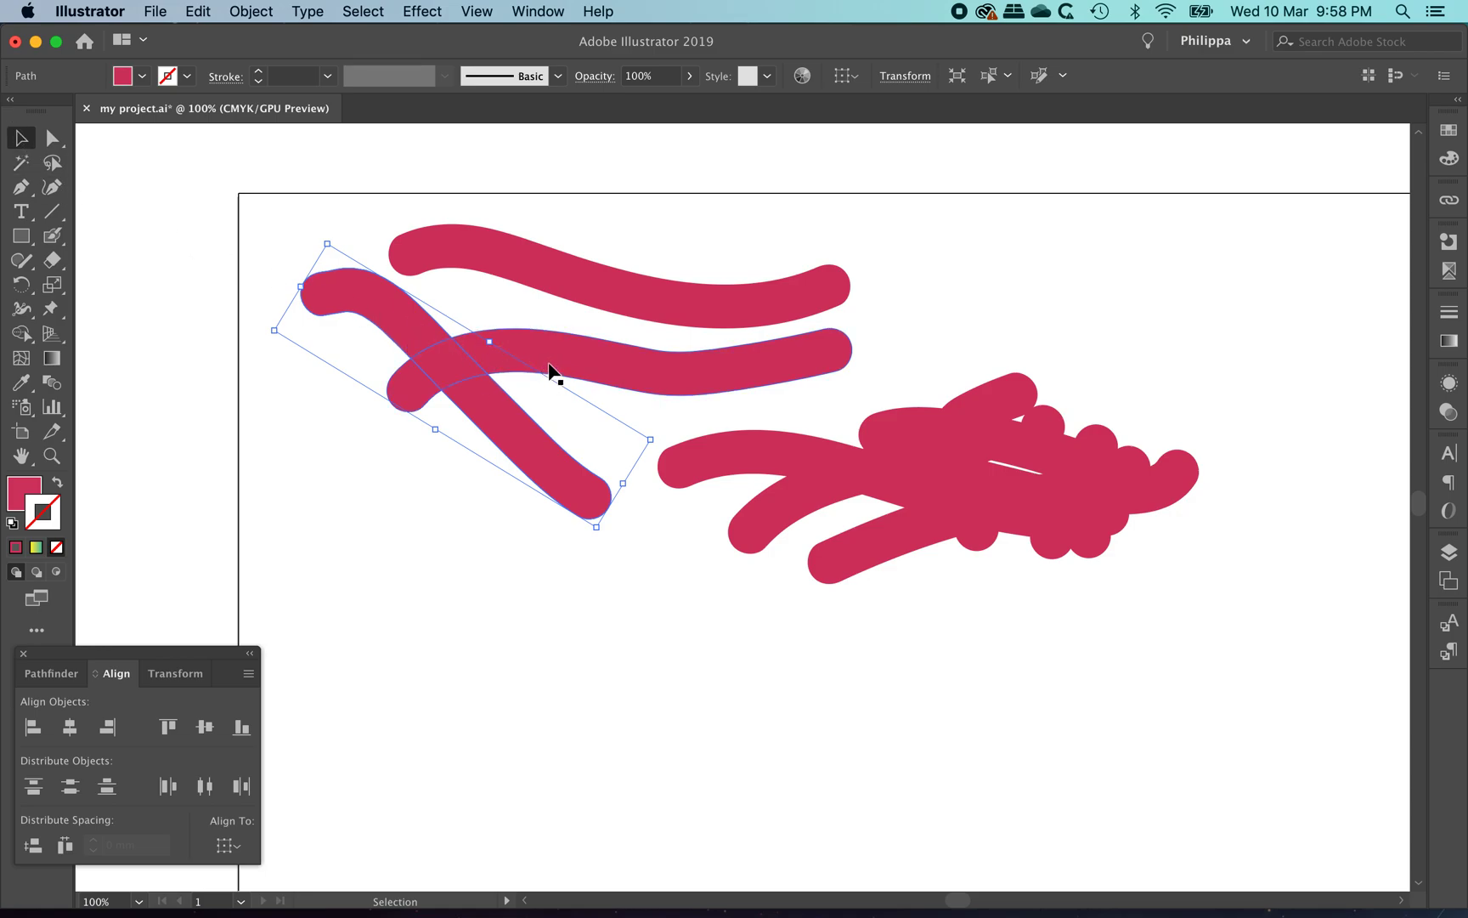
left_click(582, 355, "shift")
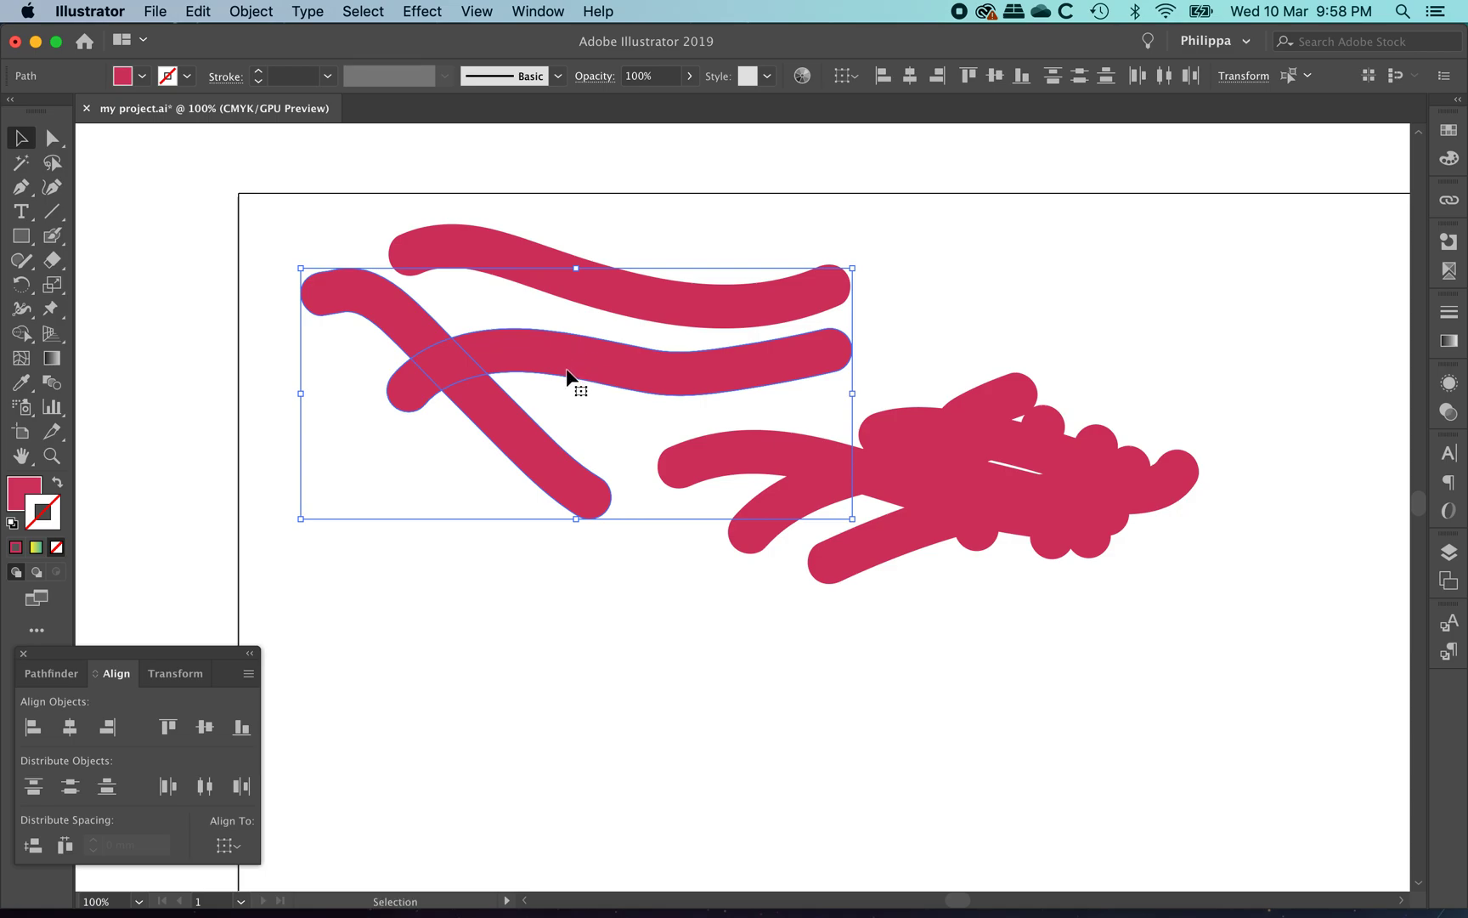
Reselect just the diagonal and middle pink strokes together.
left_click(456, 554)
left_click(386, 319)
left_click(620, 363, "shift")
Drag across both strokes with the Shape Builder tool to fuse them, then deselect.
left_click(22, 336)
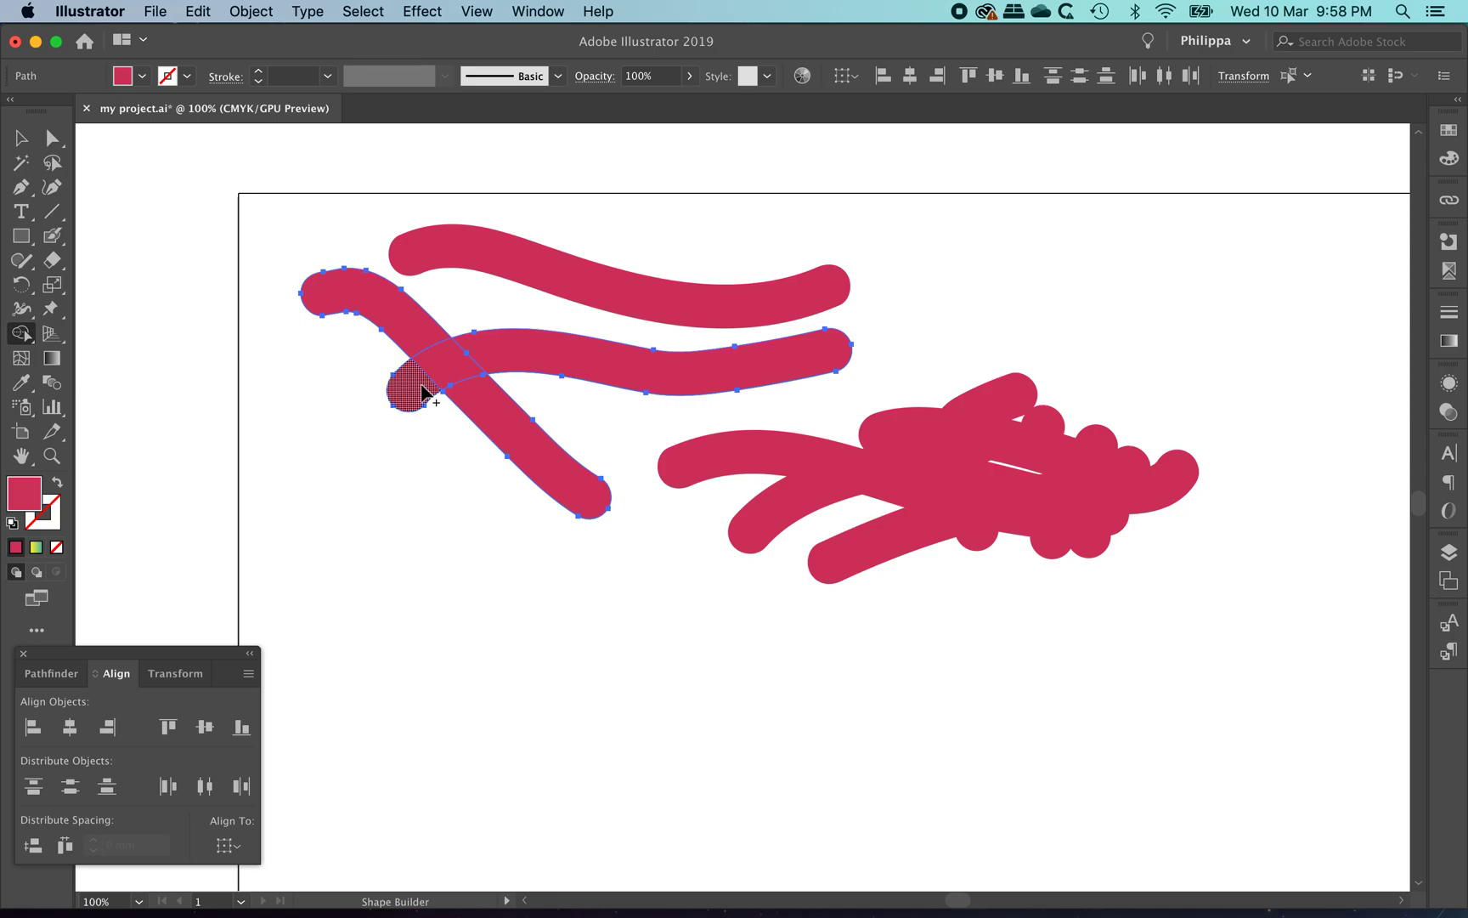
left_click_drag(481, 412, 399, 321)
left_click_drag(406, 396, 498, 348)
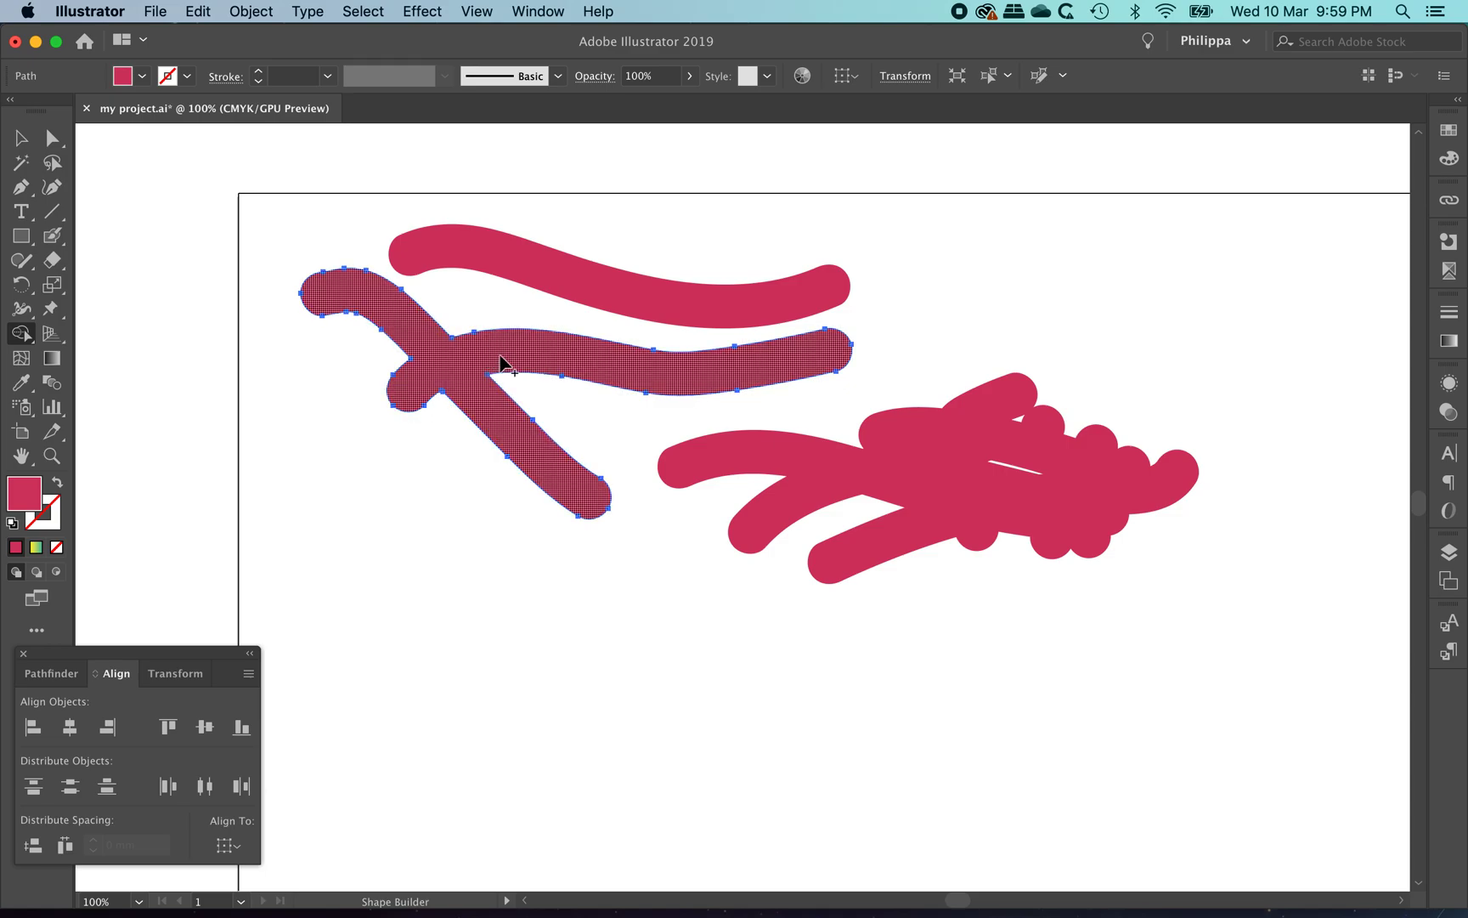
left_click(21, 138)
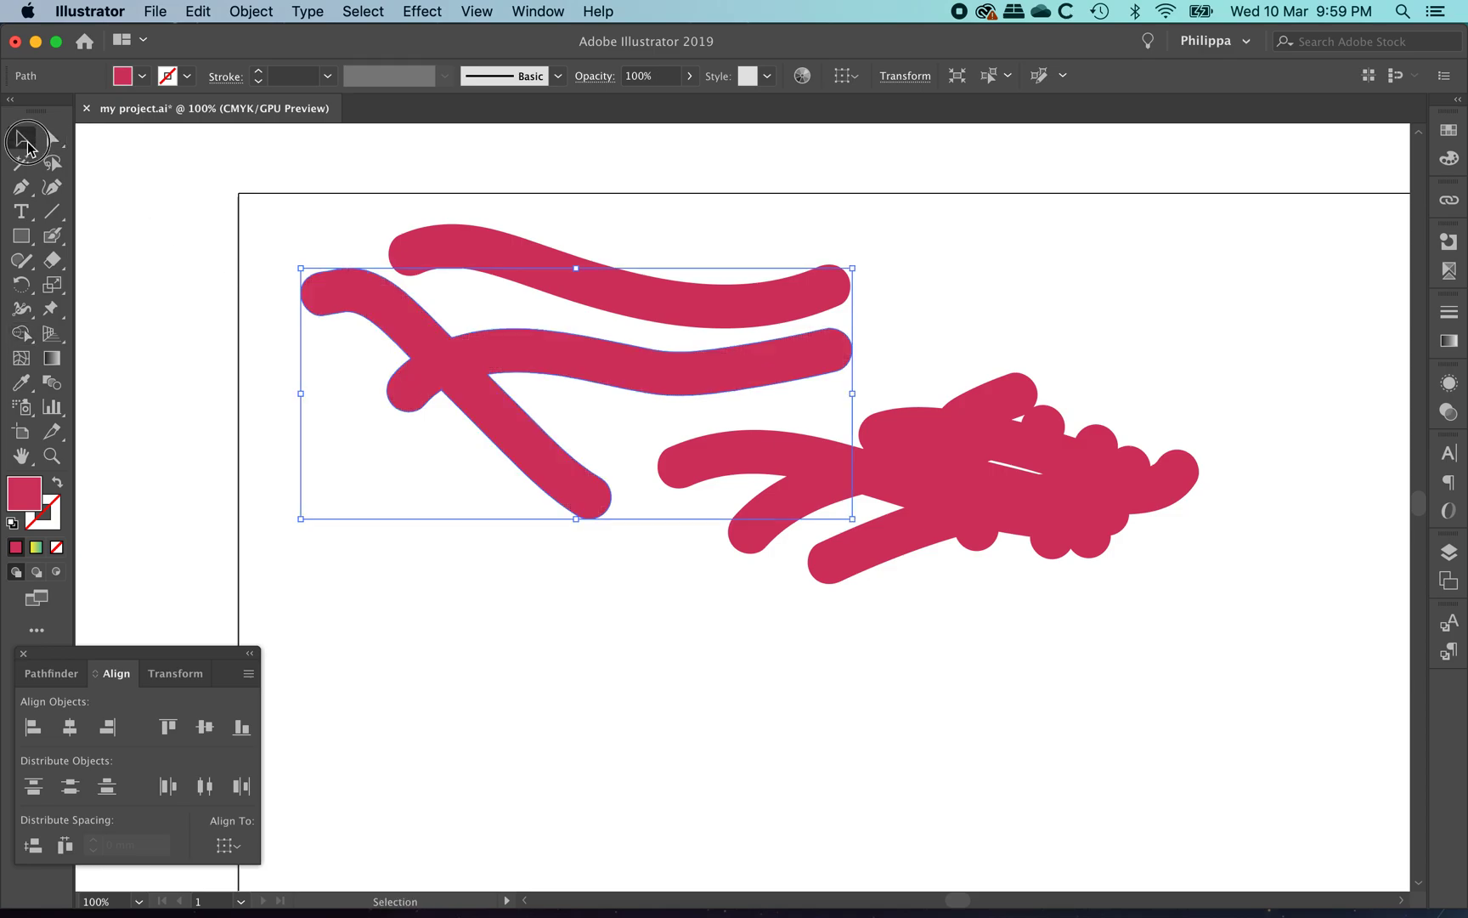
left_click(443, 582)
Draw a large pink ellipse below the strokes with the Ellipse tool.
left_click_drag(651, 572, 699, 458)
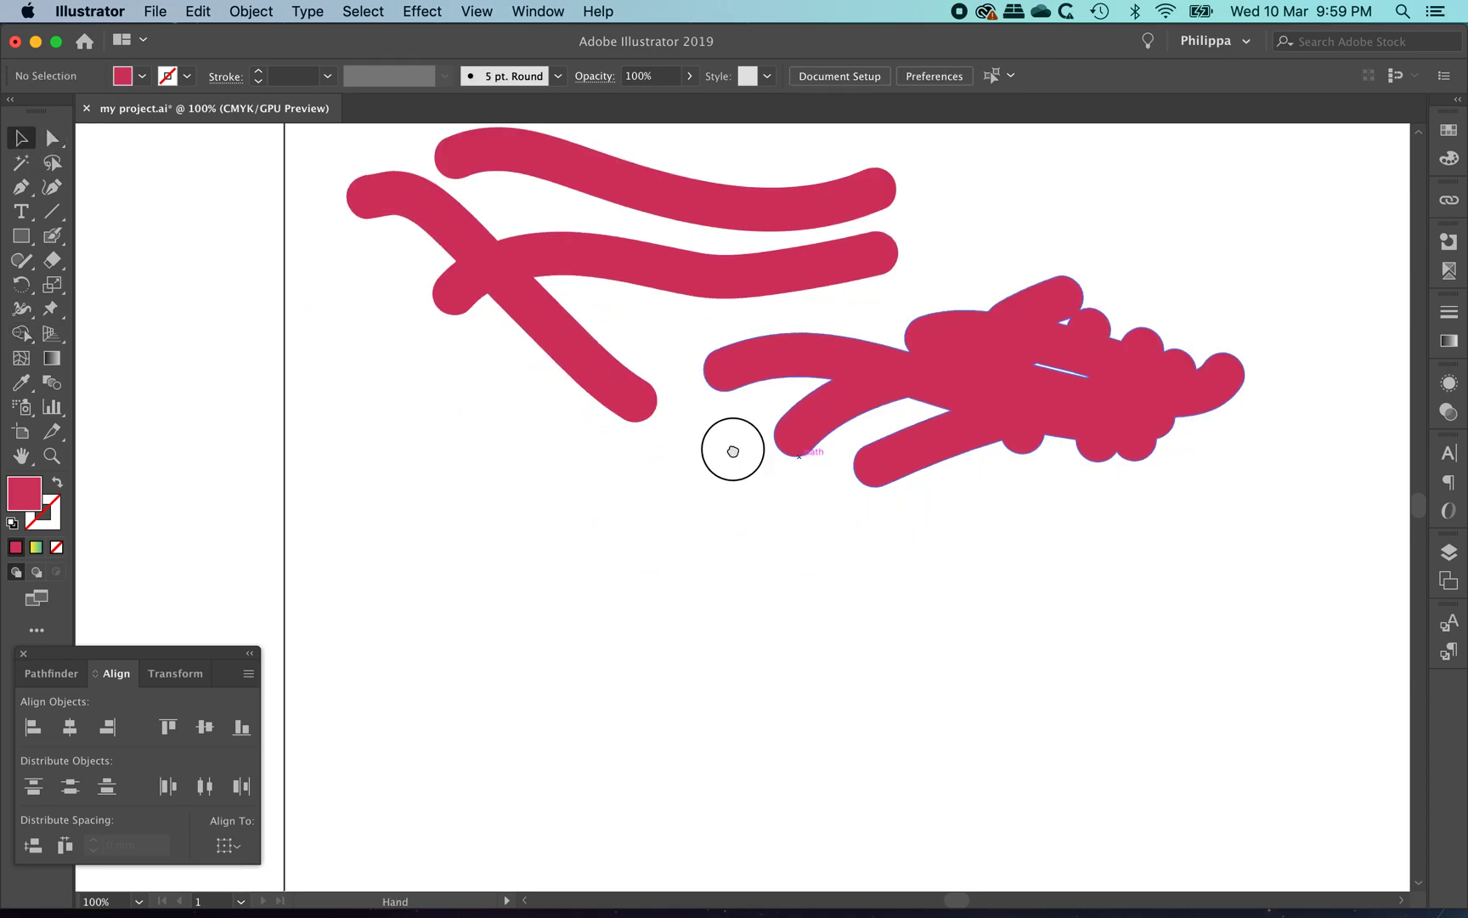
left_click_drag(21, 238, 106, 283)
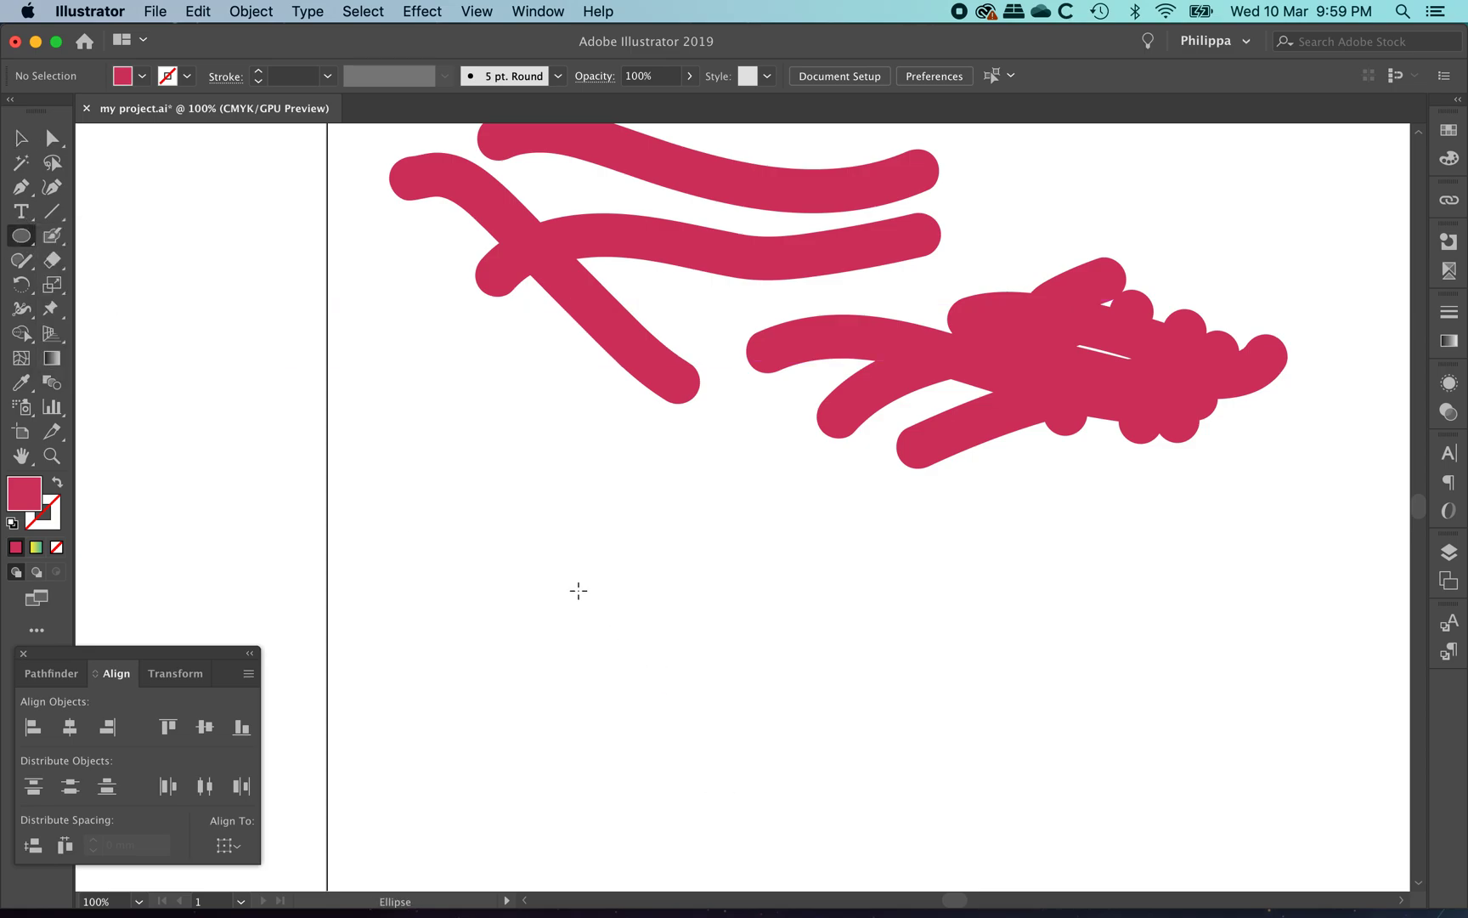
left_click_drag(459, 455, 884, 796)
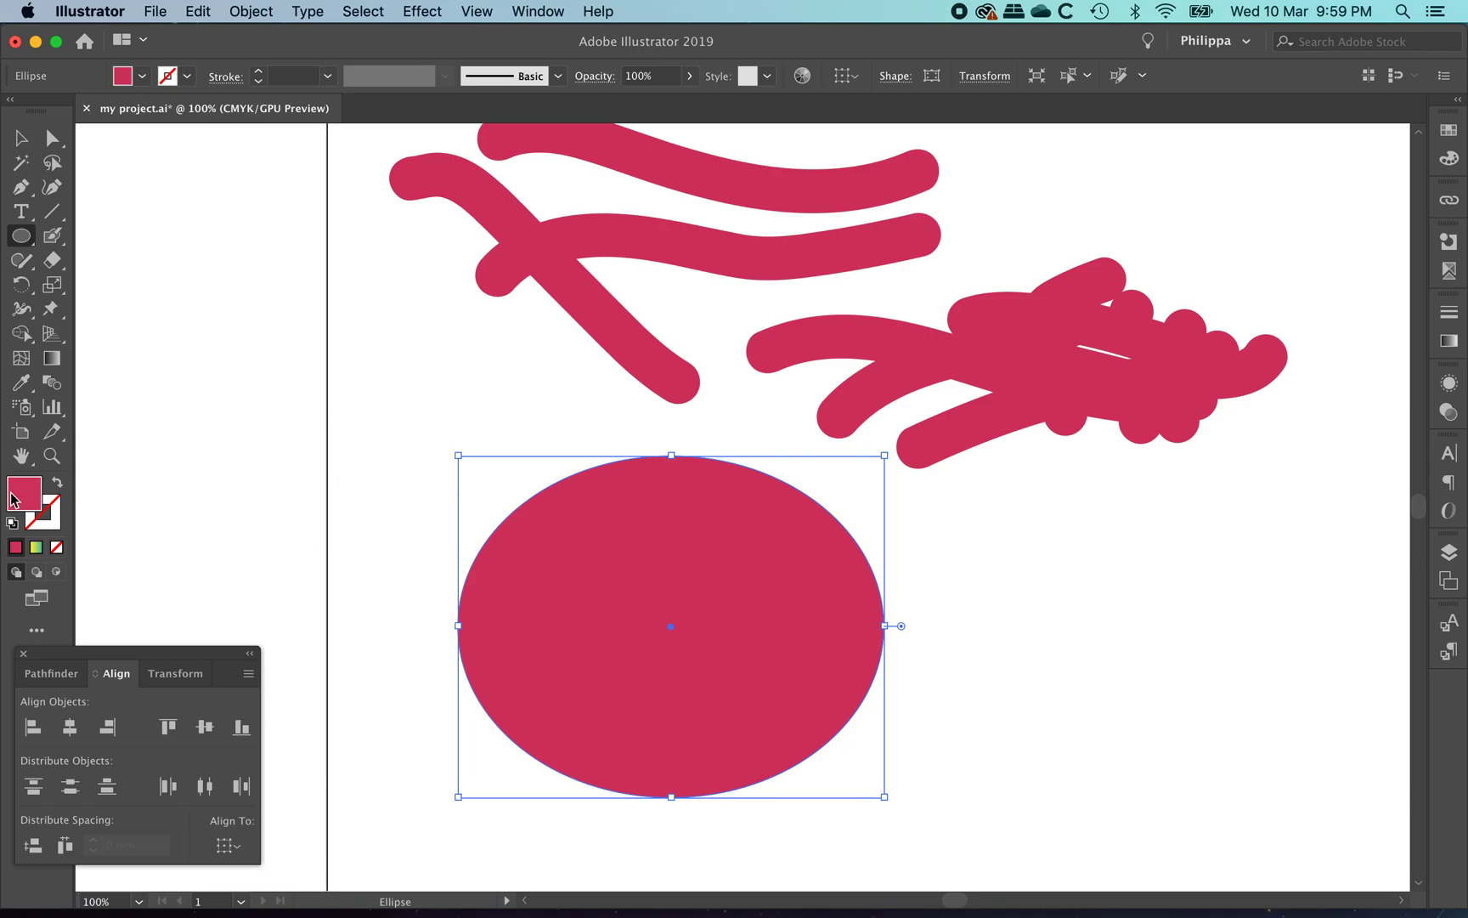
key("super+shift+a")
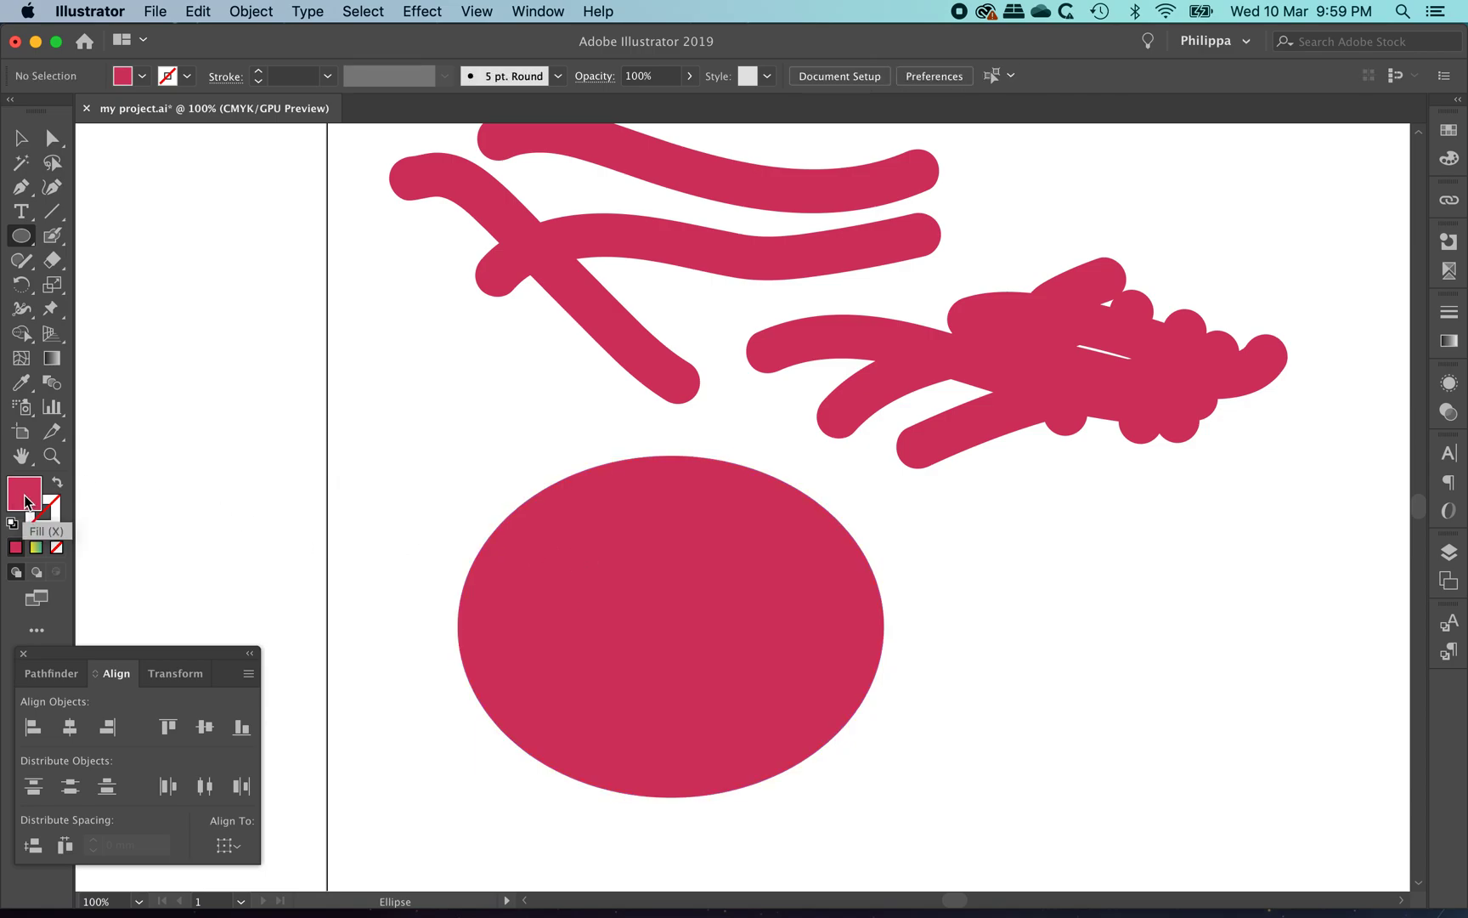
Set the fill to dark maroon and draw a small circle inside the ellipse.
double_click(25, 499)
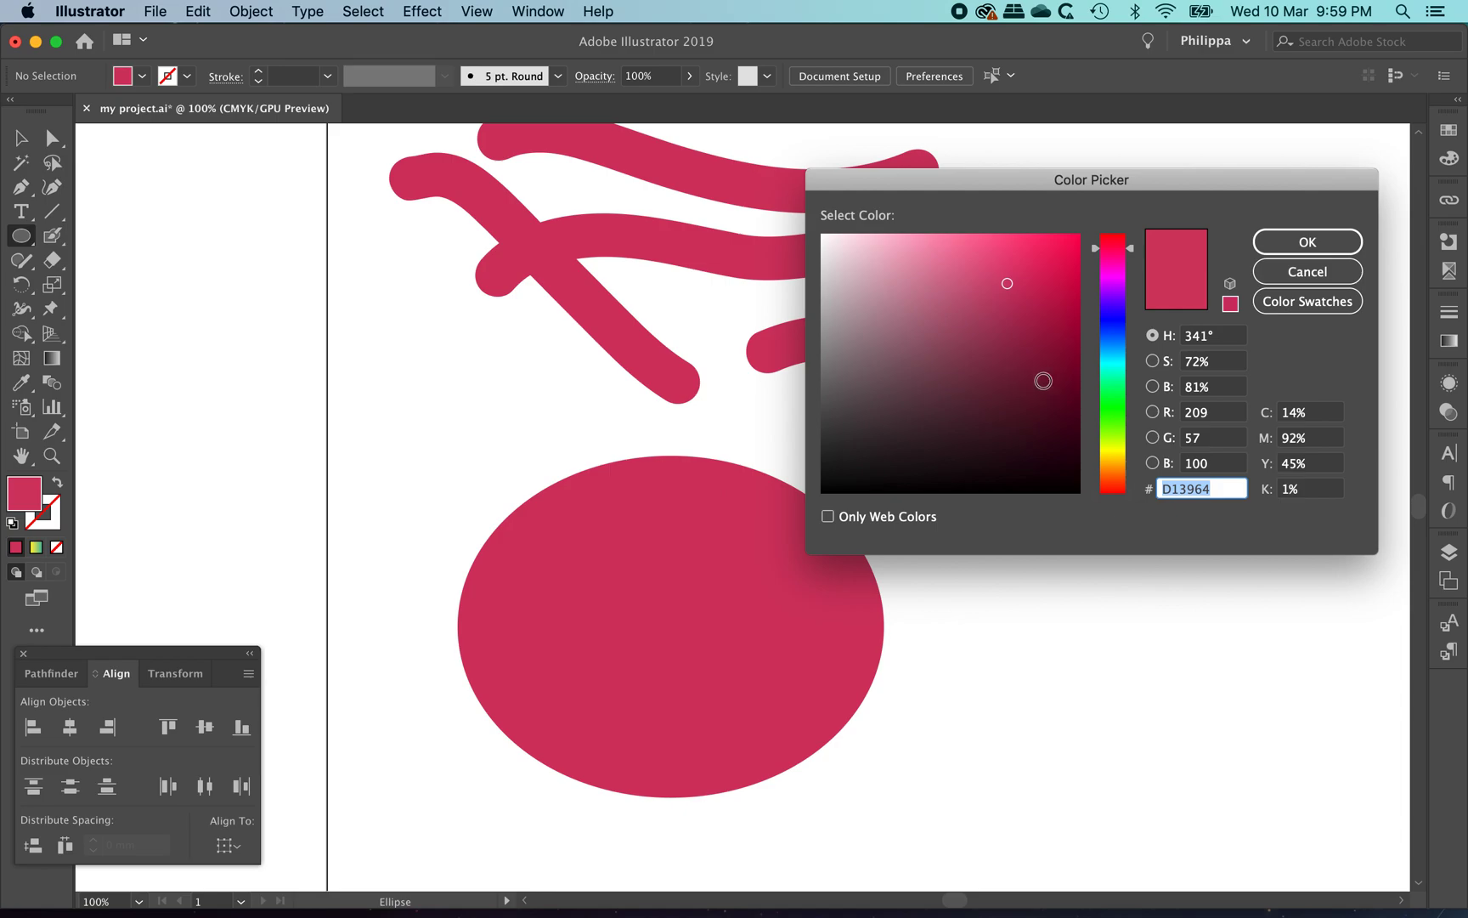
left_click(1043, 381)
left_click(1308, 242)
left_click_drag(551, 557, 650, 657)
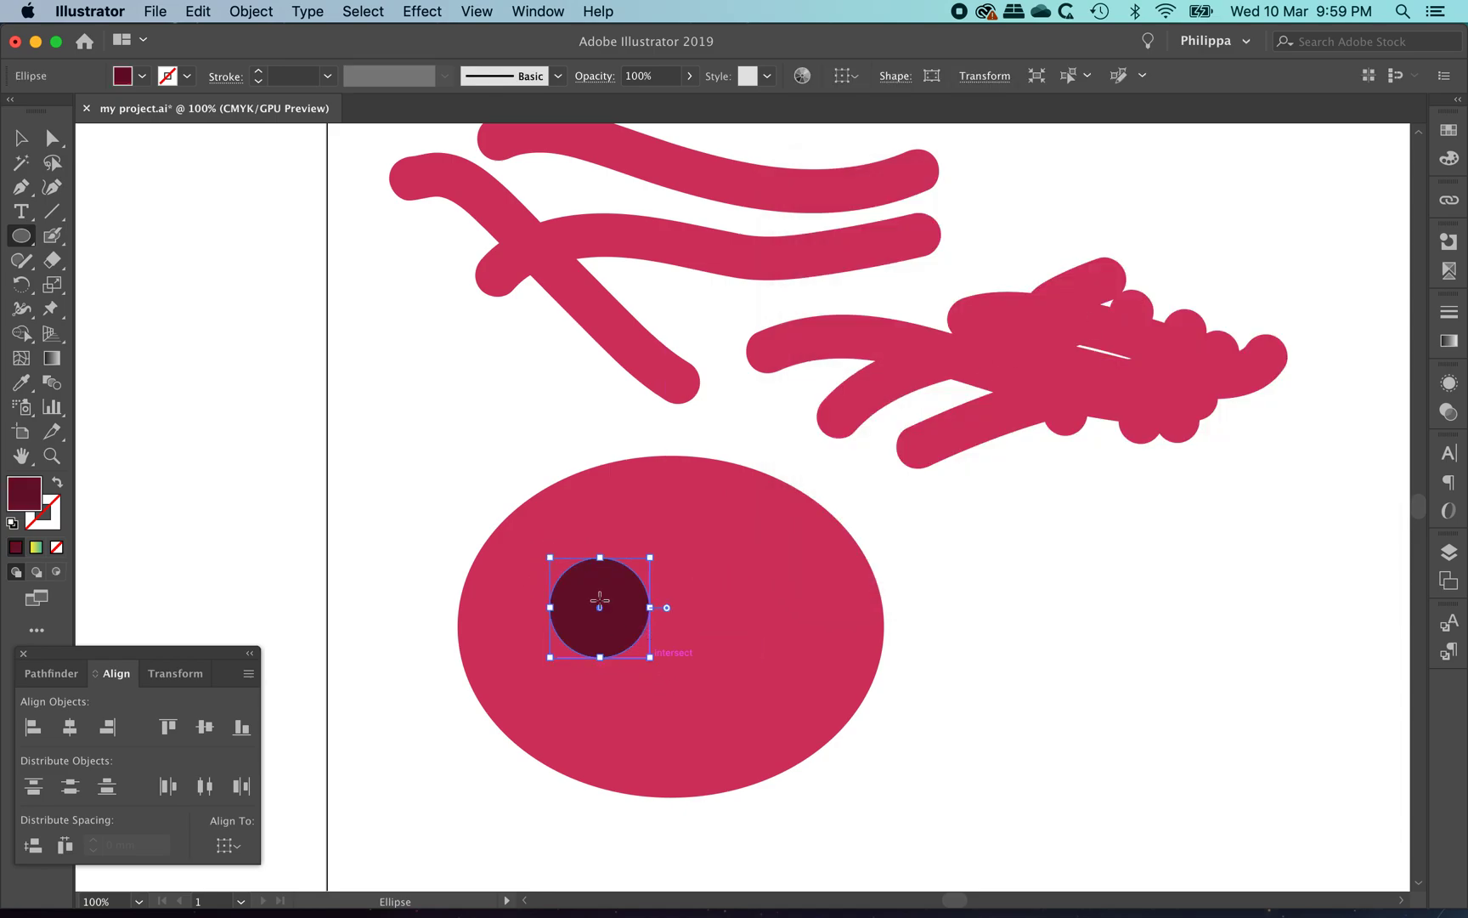
Alt+Shift-drag a copy of the maroon circle straight to the right.
left_click(22, 139)
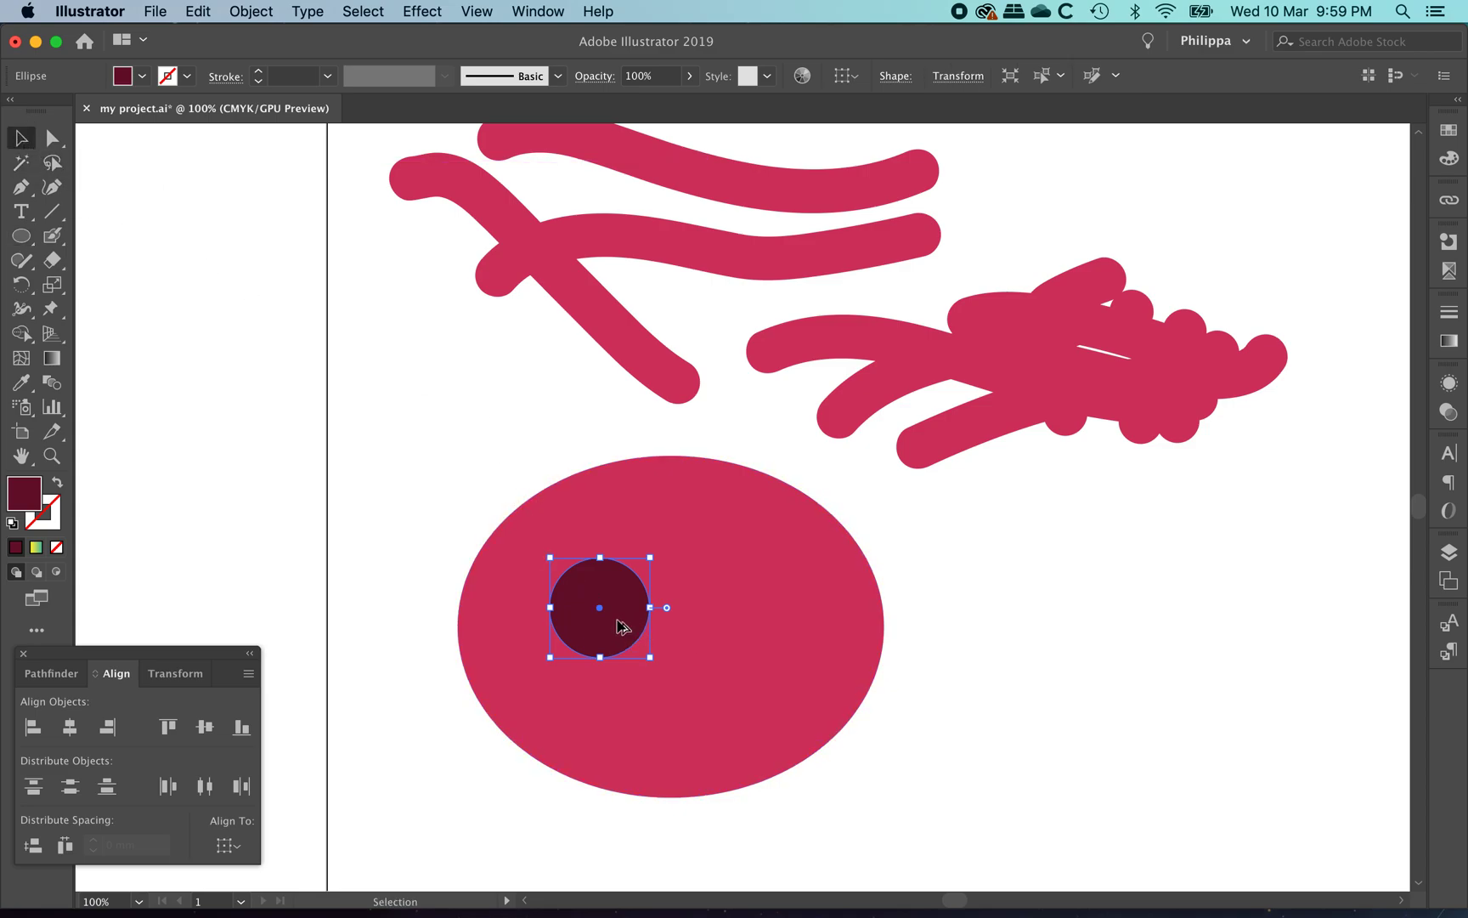
left_click_drag(615, 627, 739, 630)
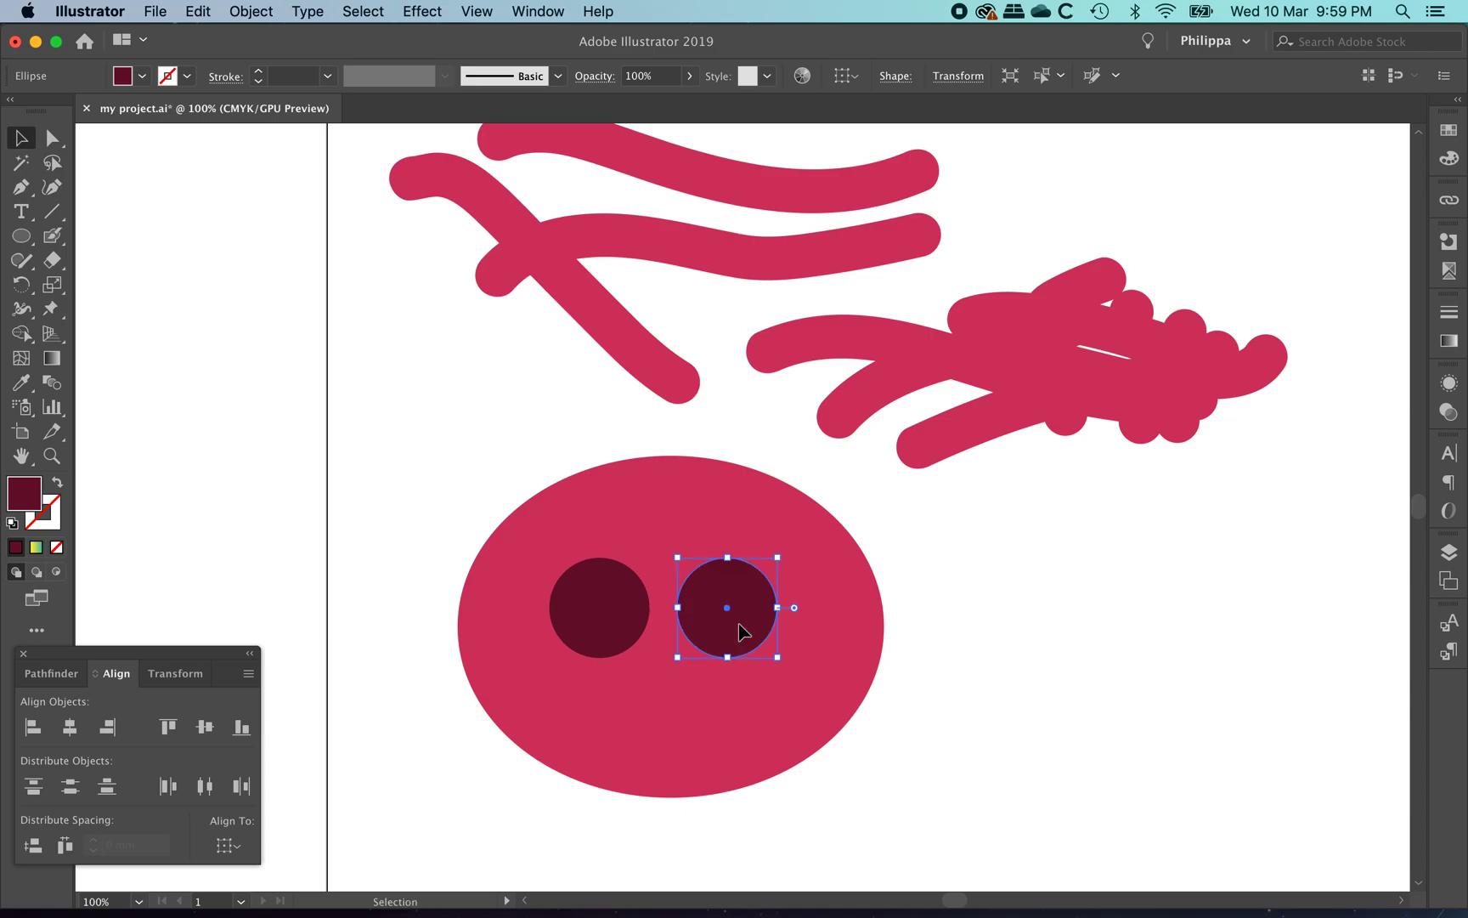
left_click(970, 611)
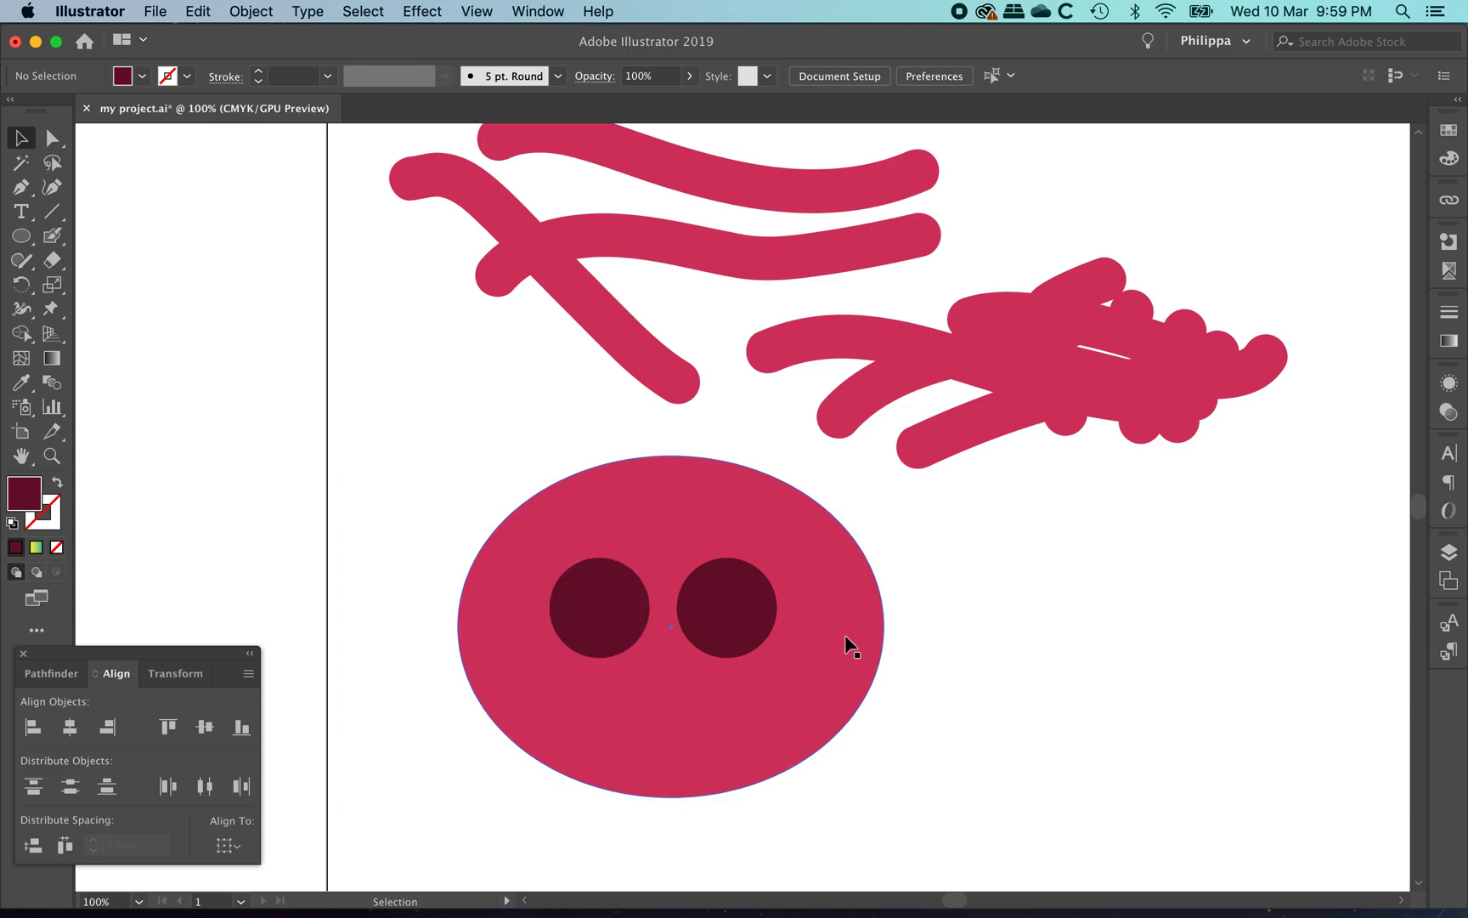
Select both dark circles together with the pink ellipse.
left_click(625, 605)
left_click(698, 609, "shift")
left_click(685, 513, "shift")
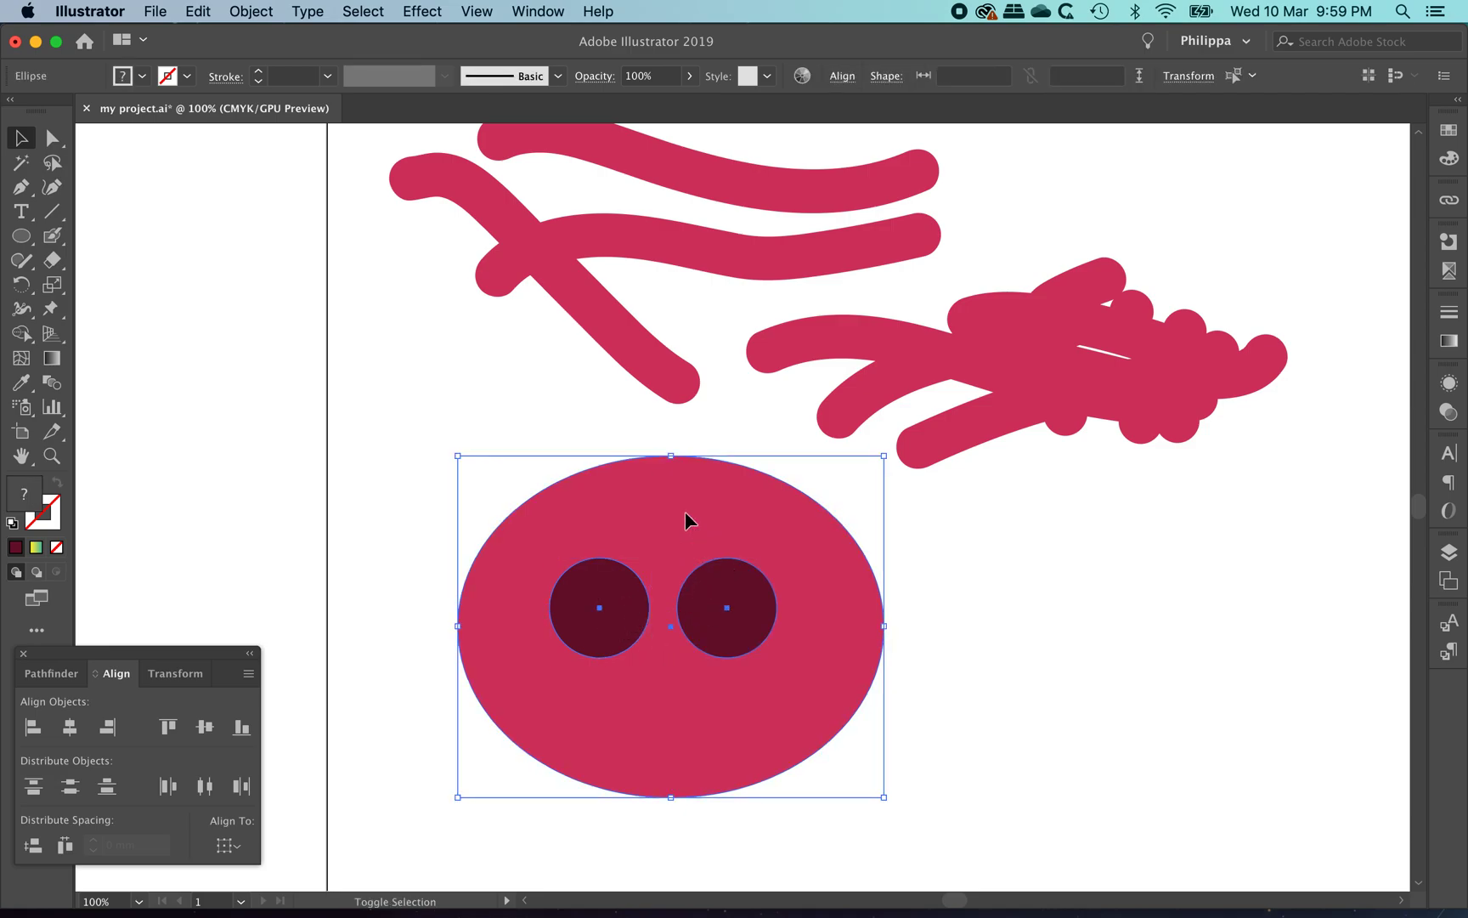
Alt-click each circle with Shape Builder to cut two holes, then deselect.
left_click(22, 333)
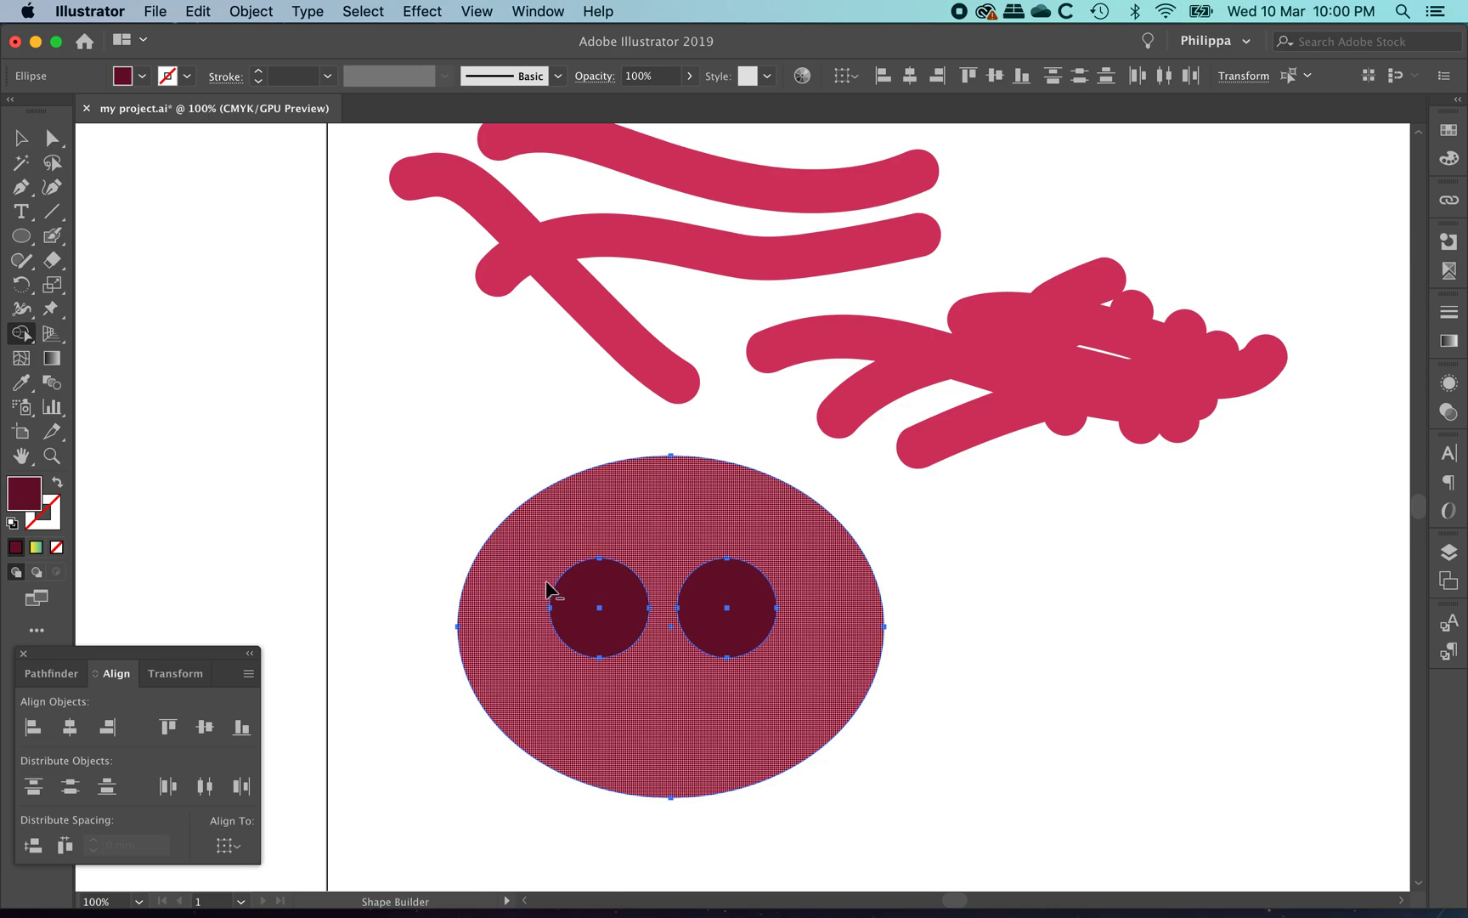
left_click(594, 587, "alt")
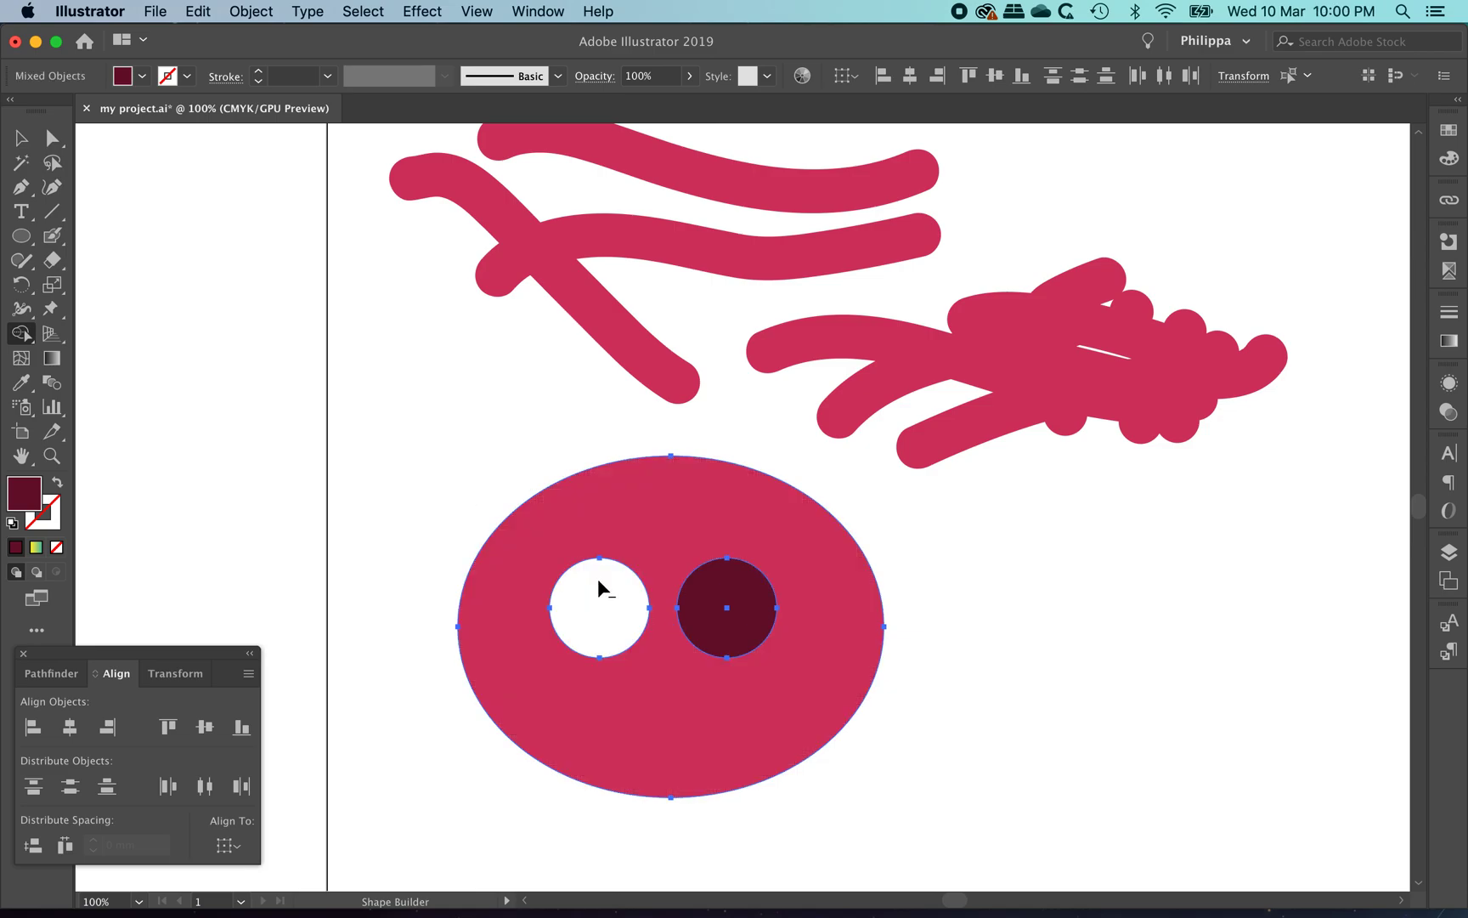
left_click(745, 593, "alt")
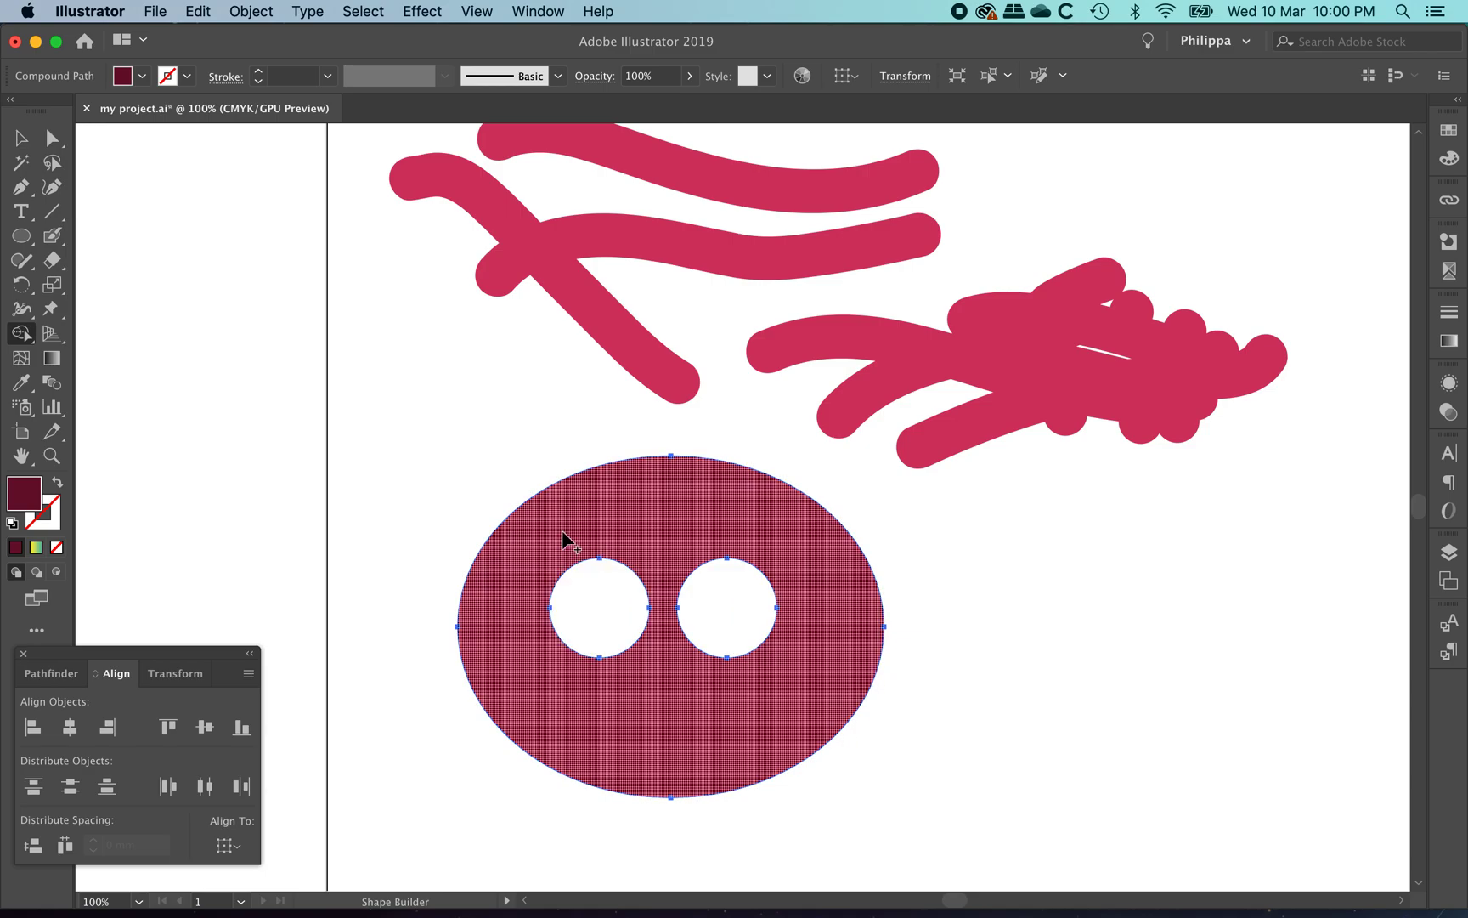
left_click(21, 137)
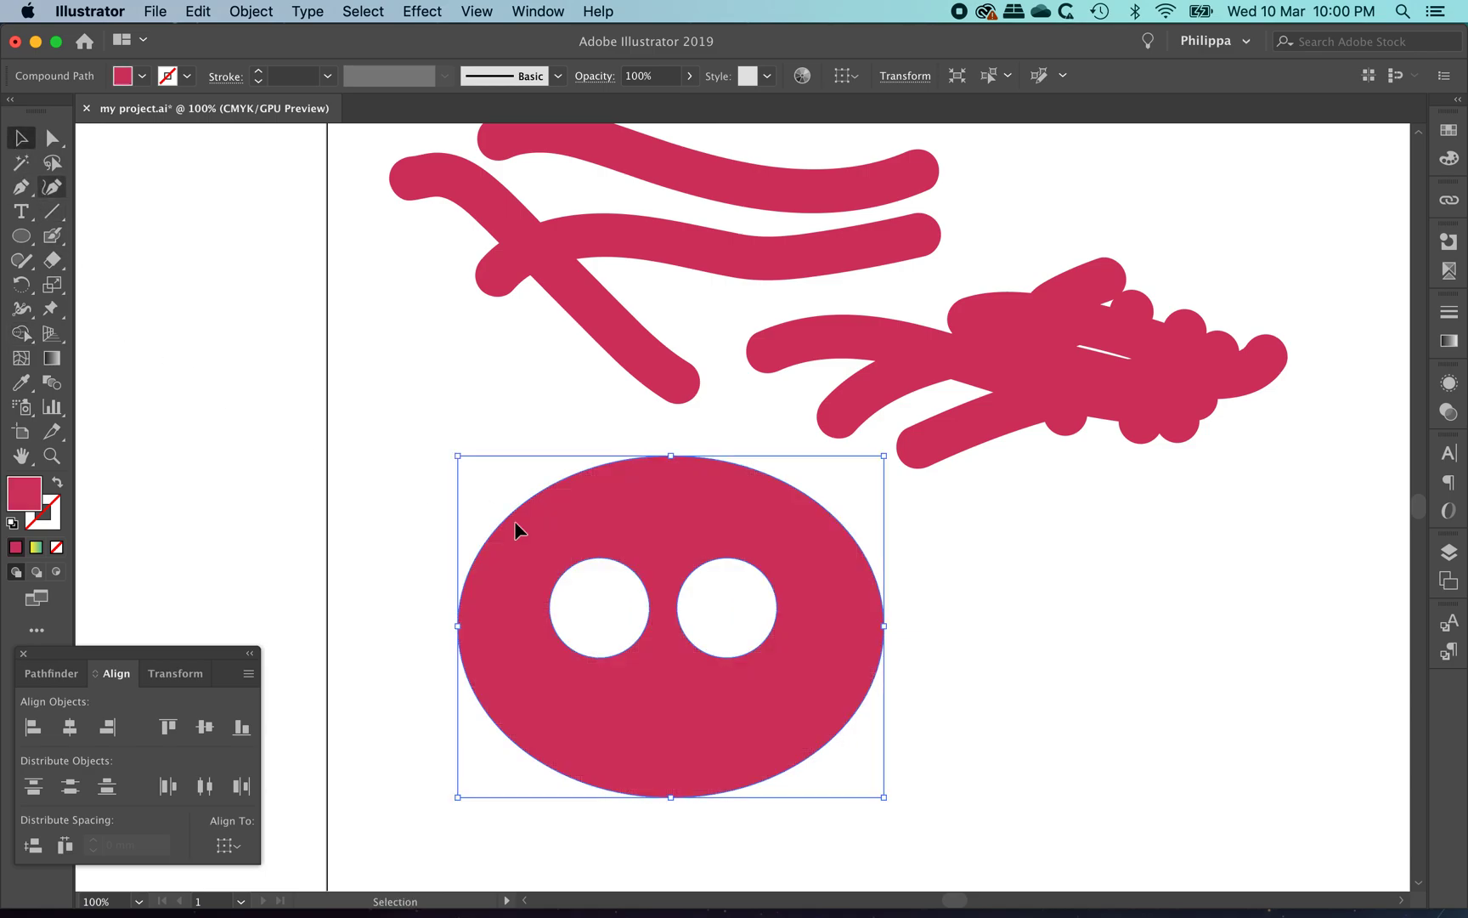
left_click(698, 612)
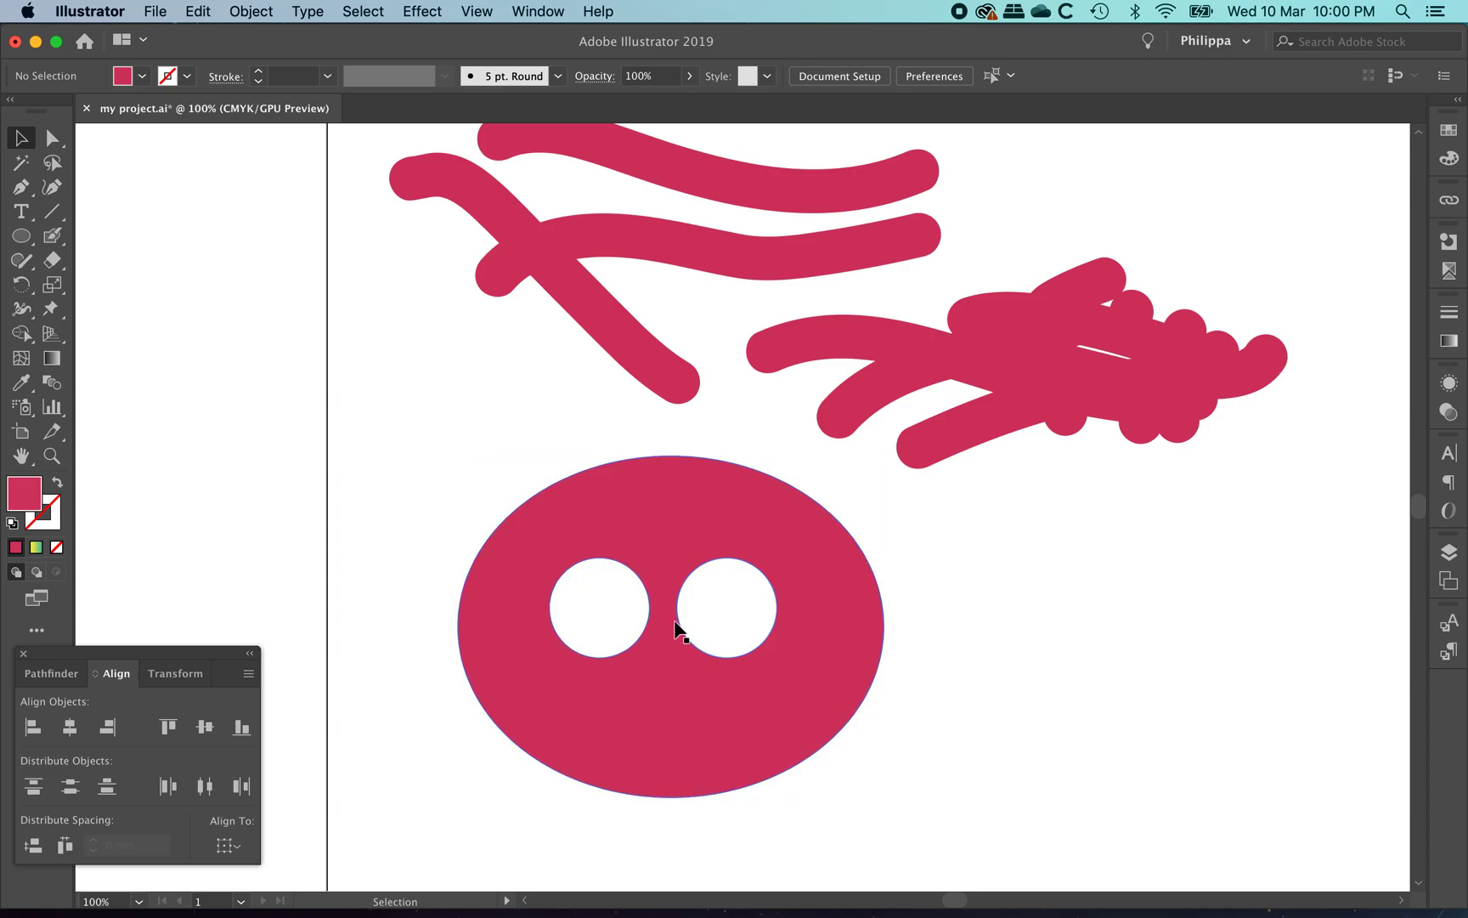
Draw a wide rectangle over the holed ellipse and fill it light green #A3CEA6.
left_click_drag(21, 235, 93, 237)
left_click_drag(390, 493, 933, 746)
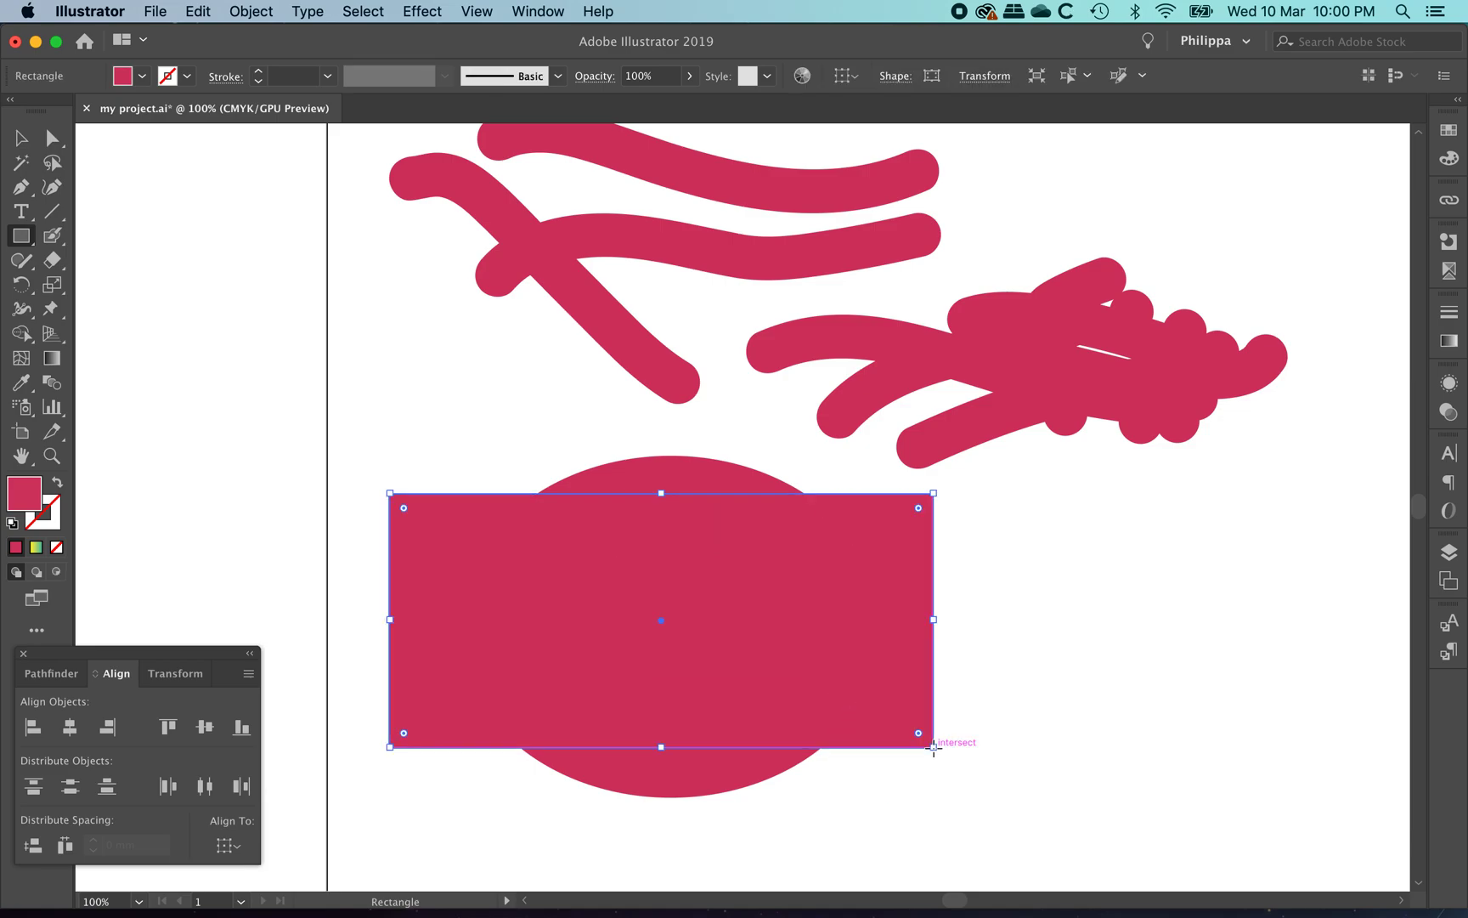
left_click(23, 495)
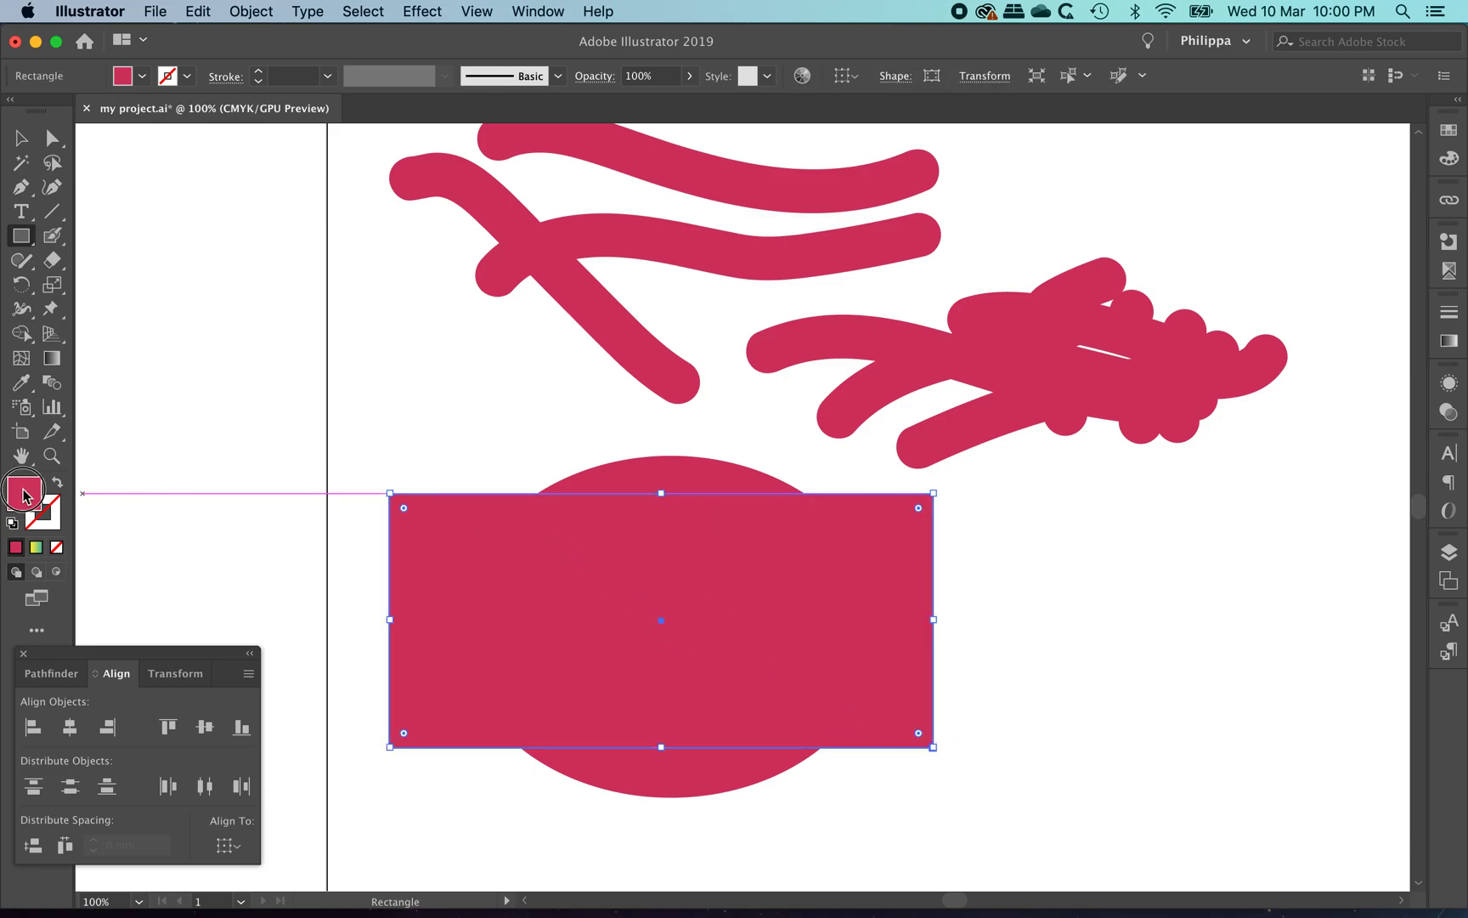
left_click(1097, 416)
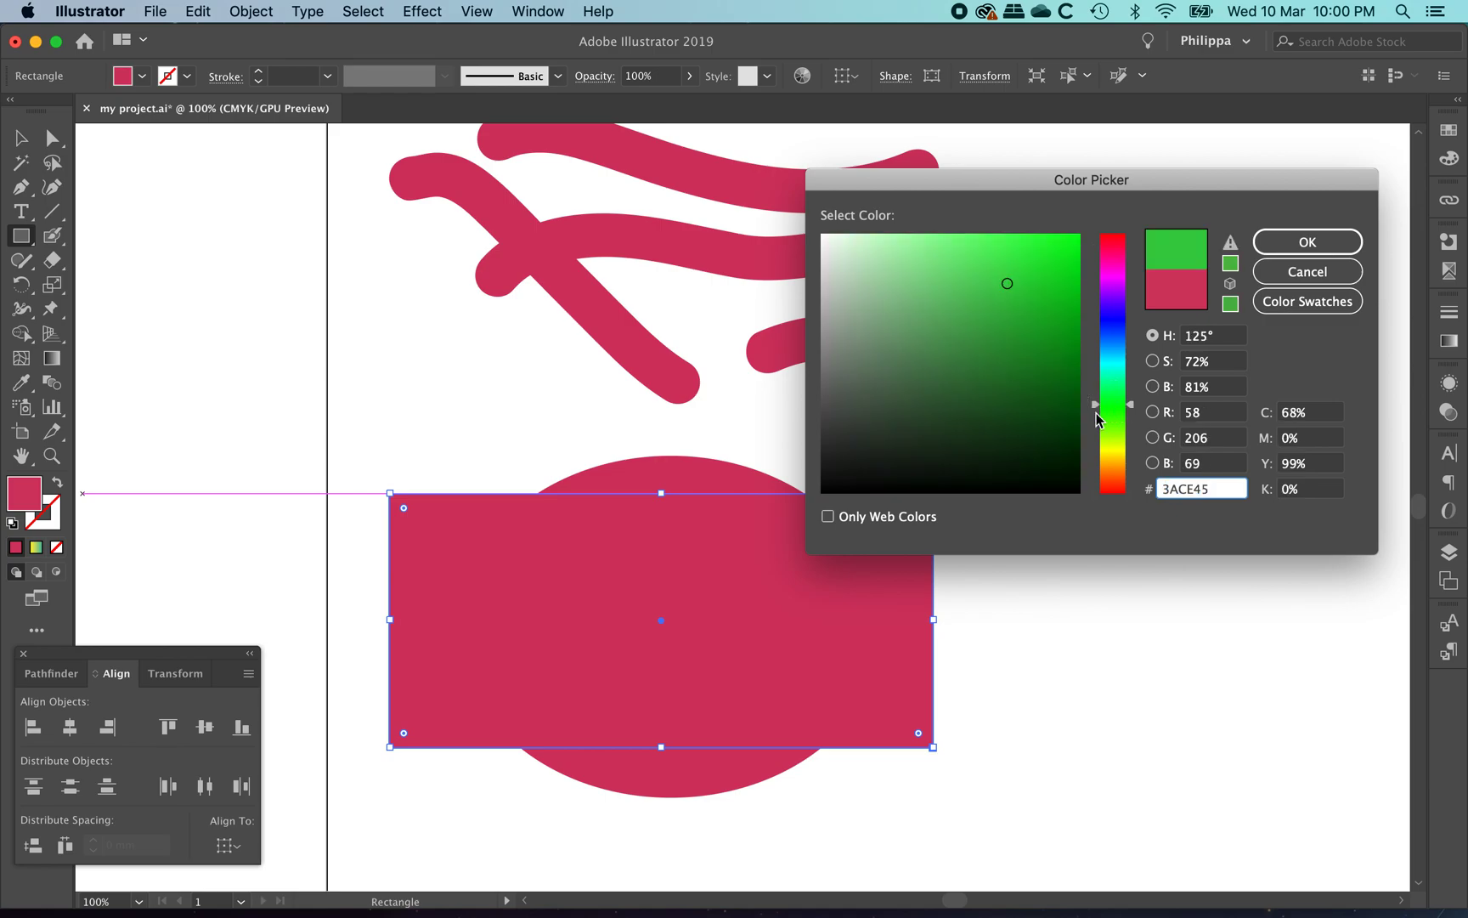
left_click(938, 252)
left_click(876, 283)
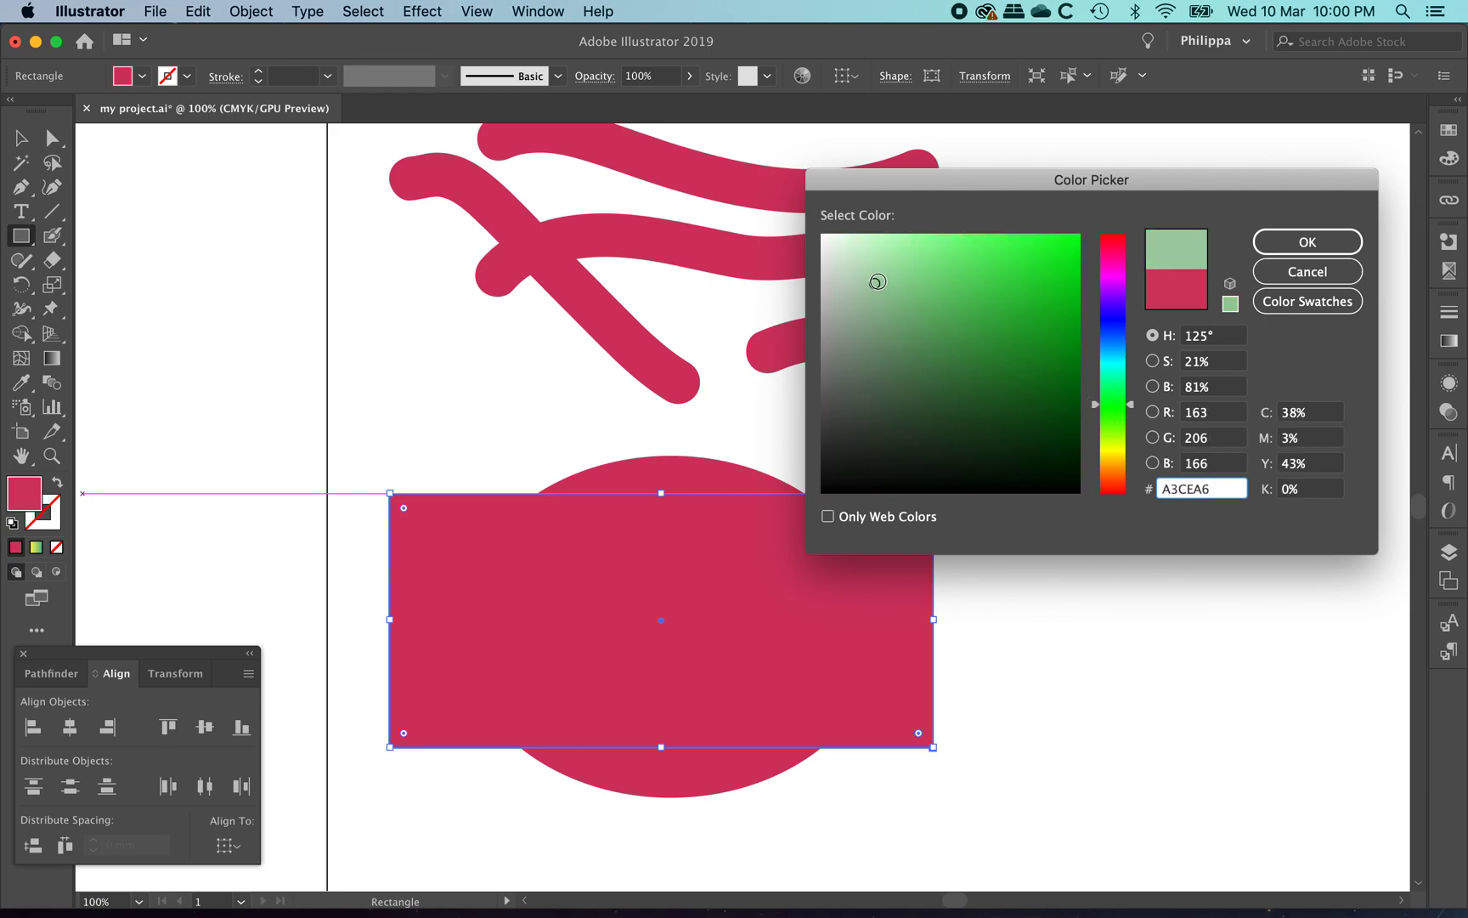
left_click(1309, 241)
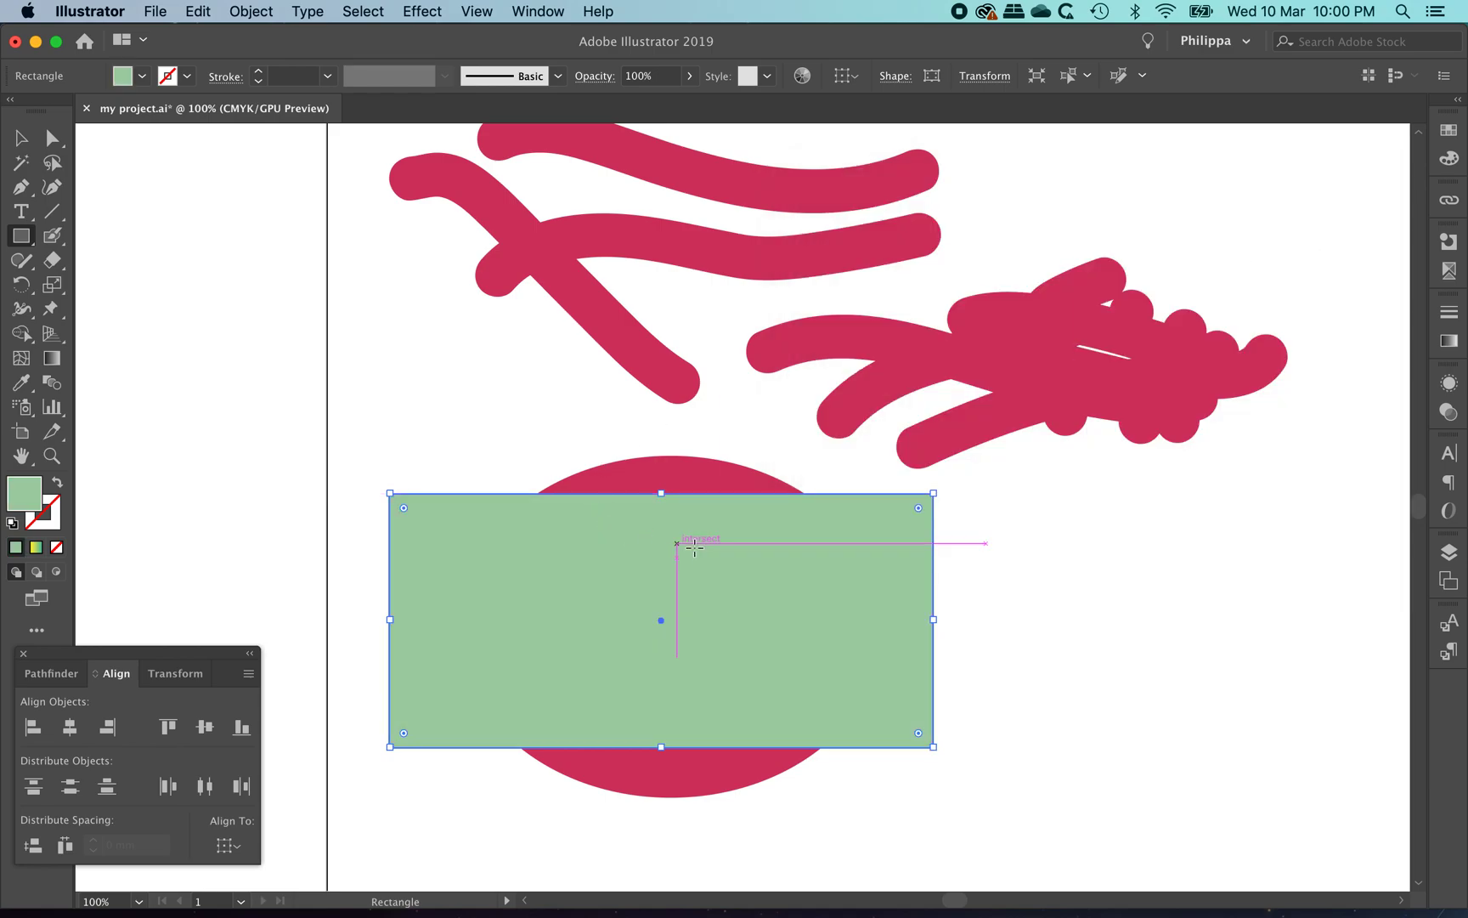
Send the green rectangle to the back with Arrange > Send to Back.
right_click(814, 528)
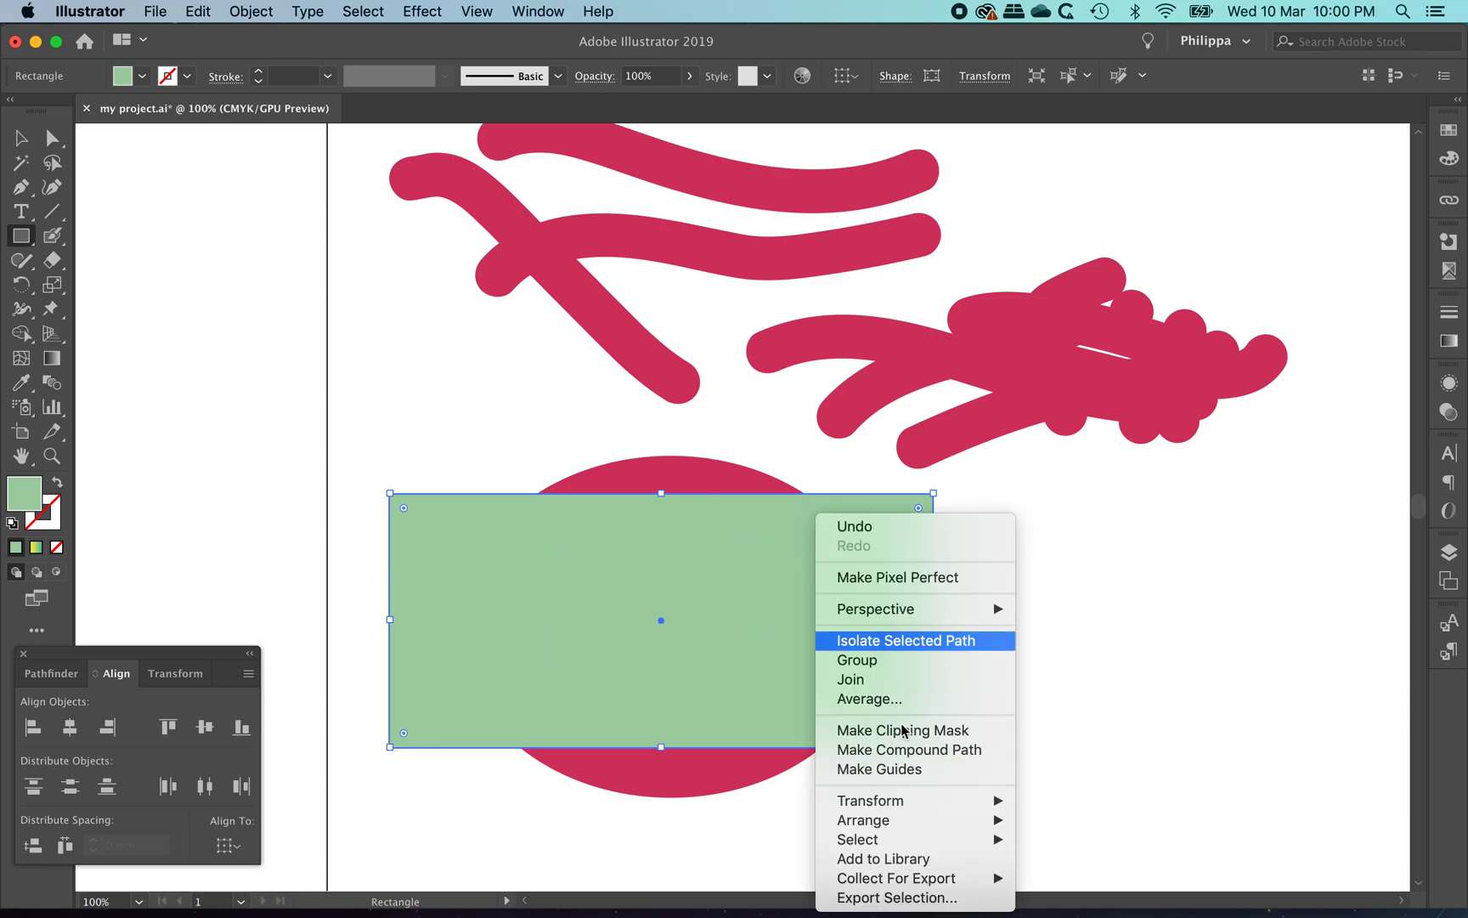
mouse_move(926, 822)
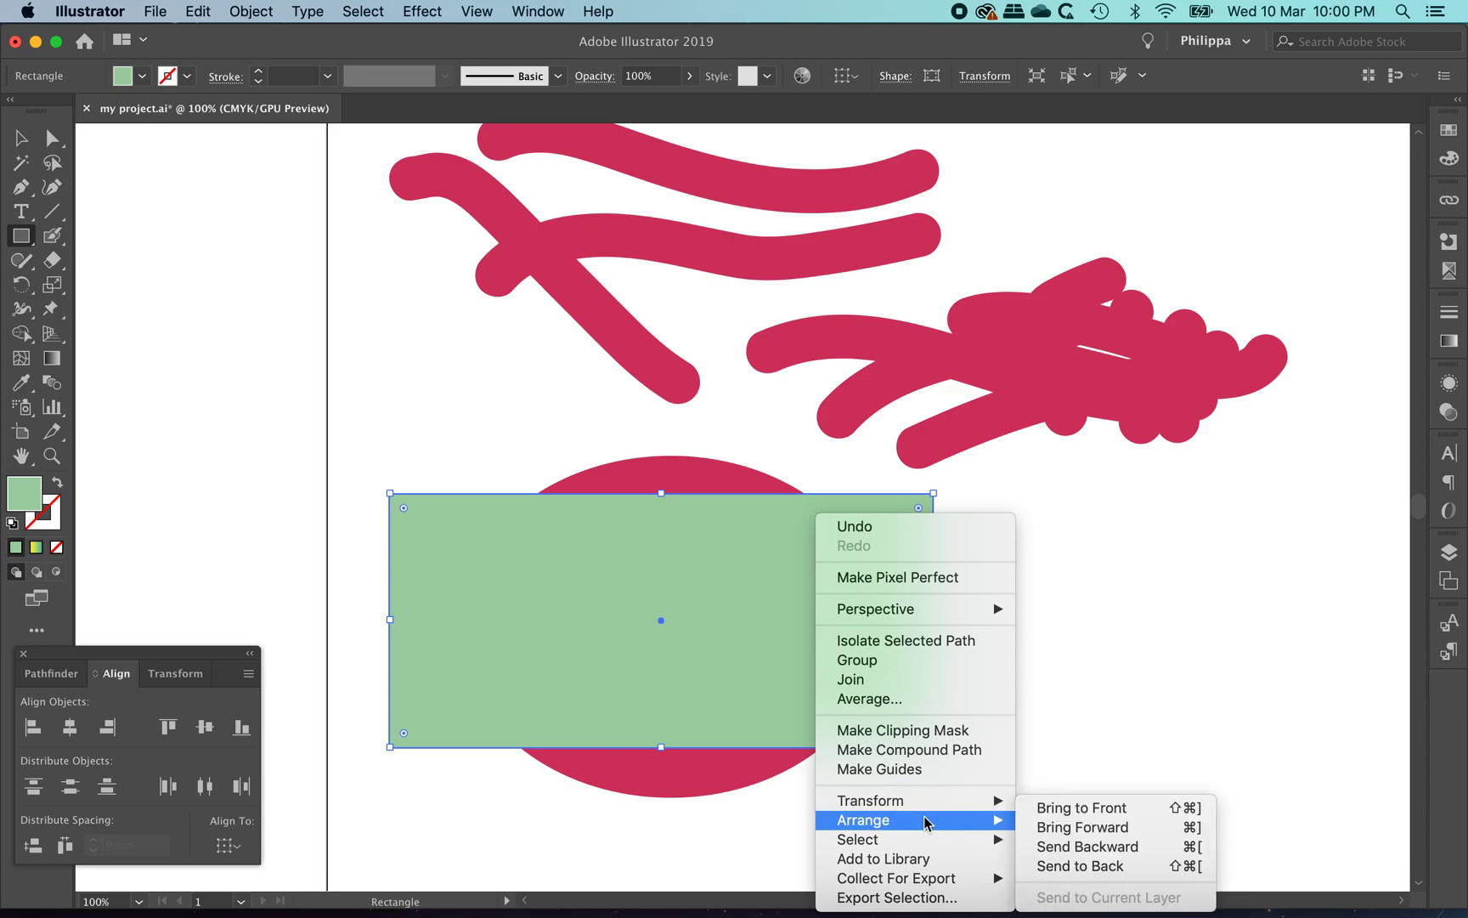
left_click(1079, 866)
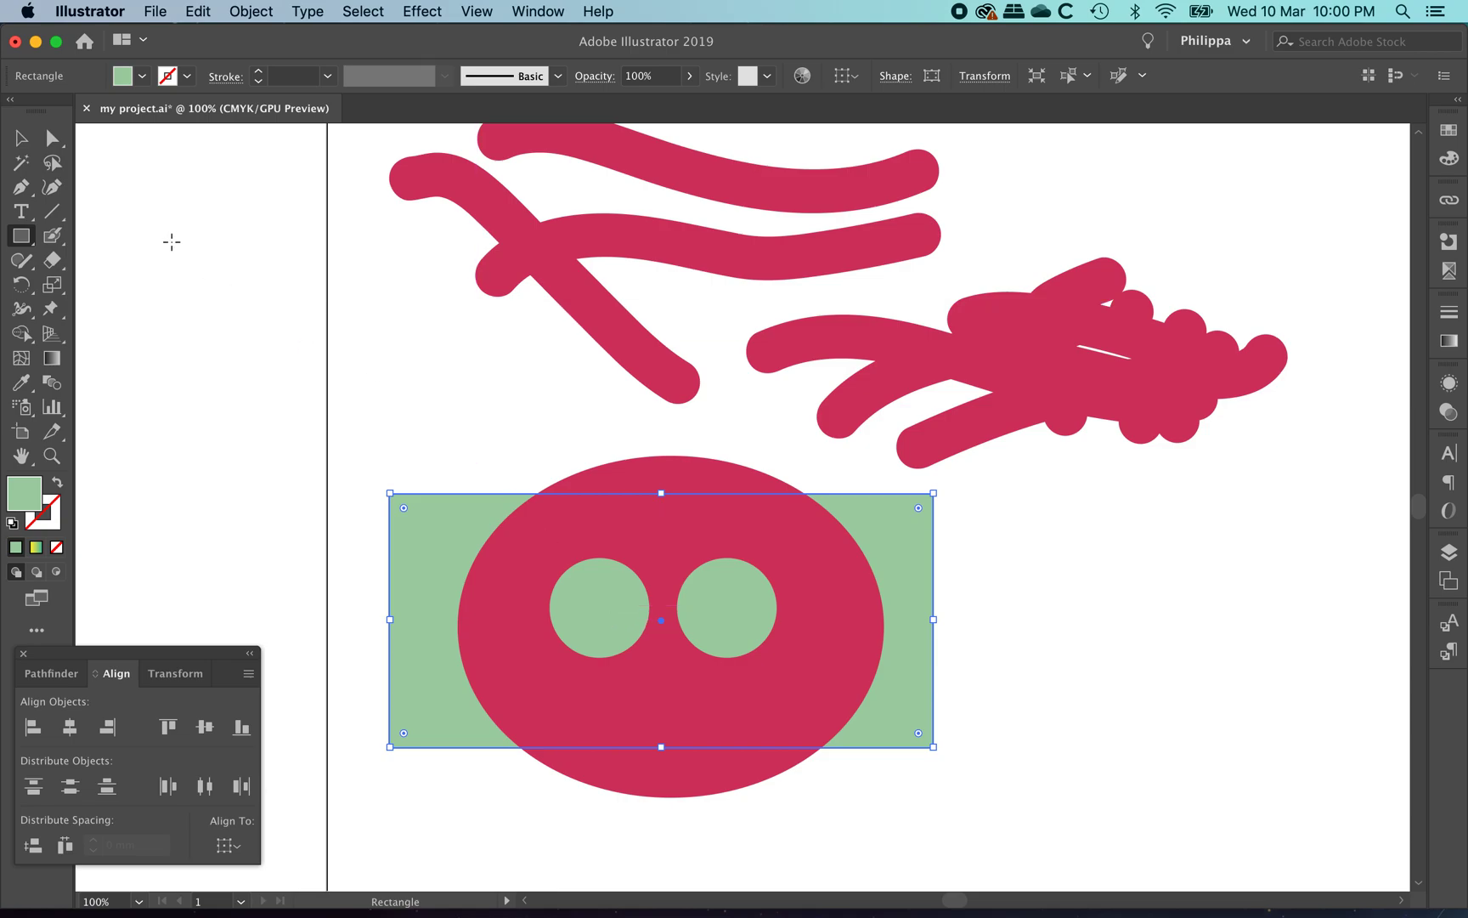
Drag the holed pink ellipse to the right so it partly overlaps the rectangle.
left_click(23, 137)
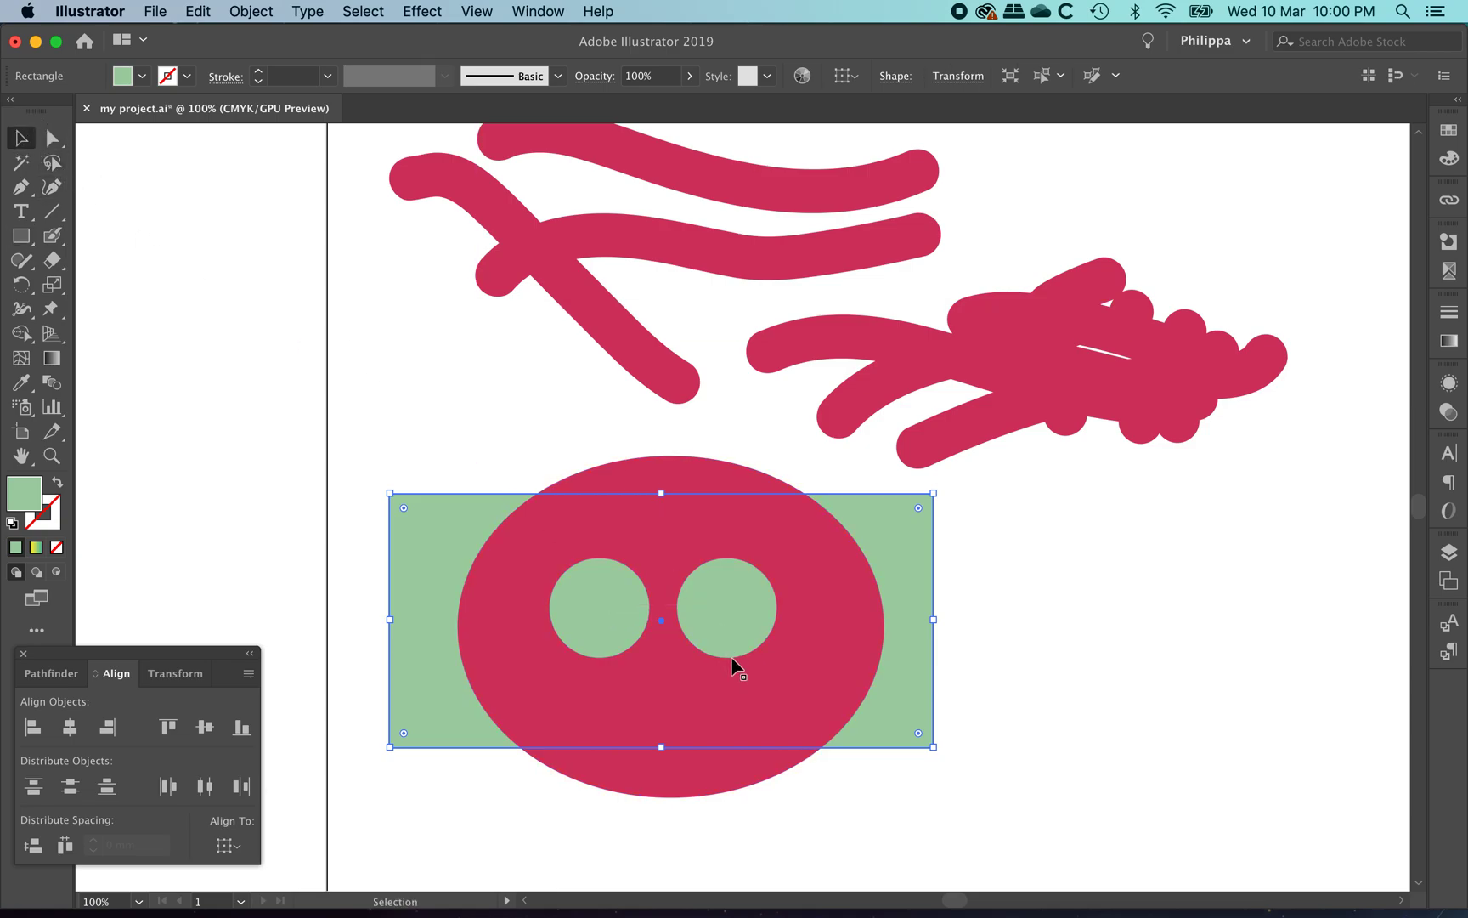
left_click(1048, 610)
left_click(827, 620)
left_click_drag(827, 620, 1013, 643)
left_click(1159, 677)
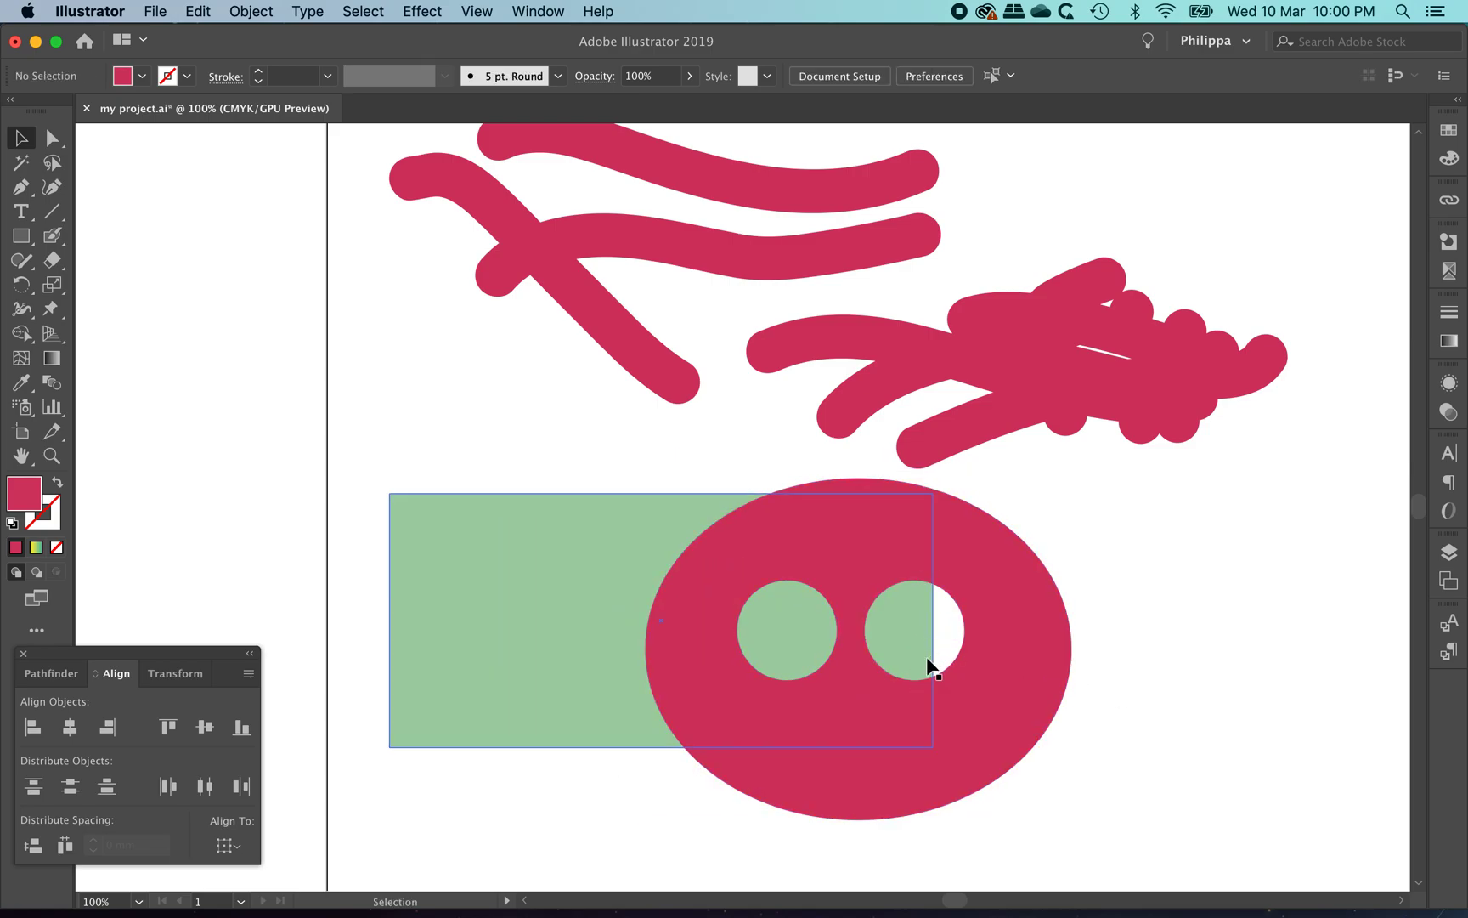